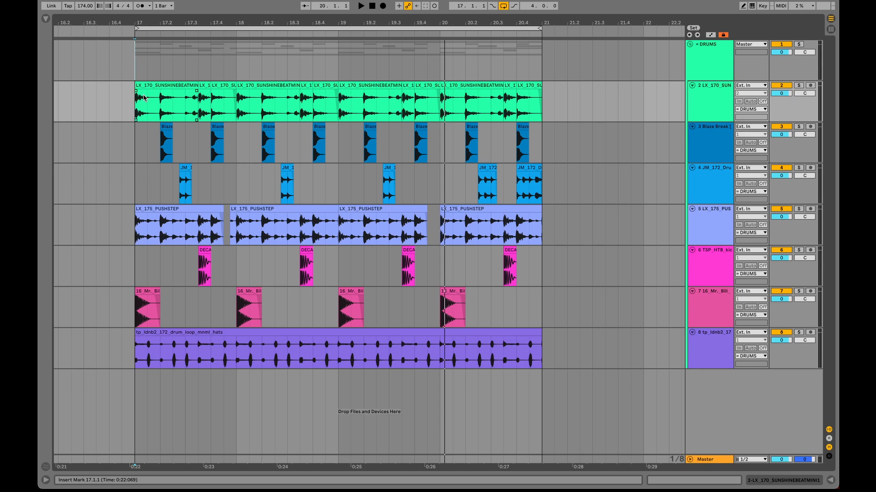
# - Play the full drum loop starting from the first clip of the LX_170_SUNSHINEBEATMINI track at bar 17
pyautogui.click(146, 85)
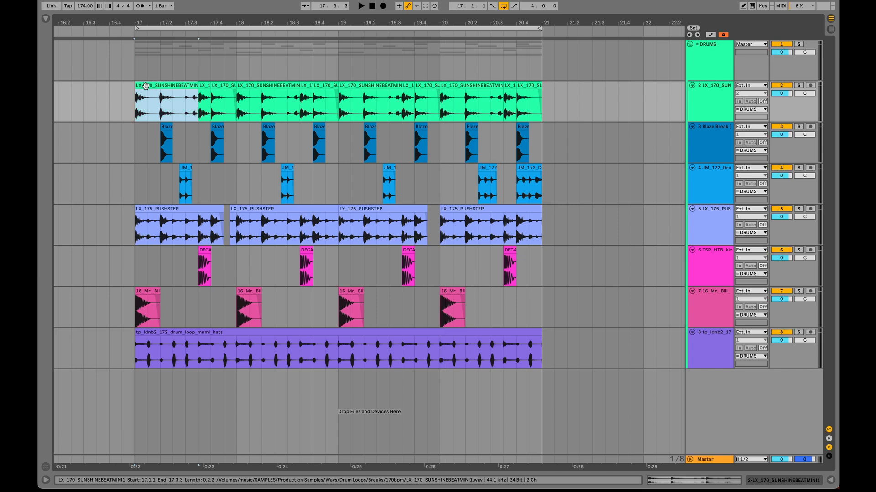
pyautogui.press('space')
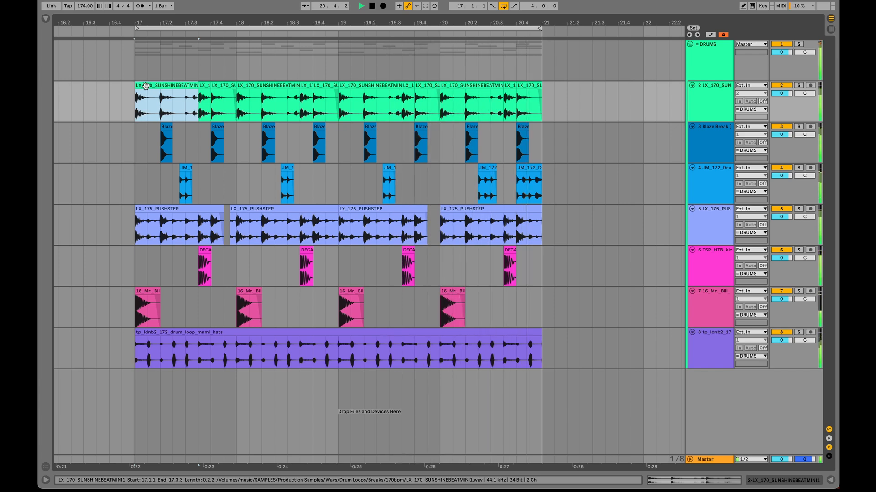
pyautogui.press('space')
# - Duplicate the whole DRUMS group together with all its tracks
pyautogui.click(617, 95)
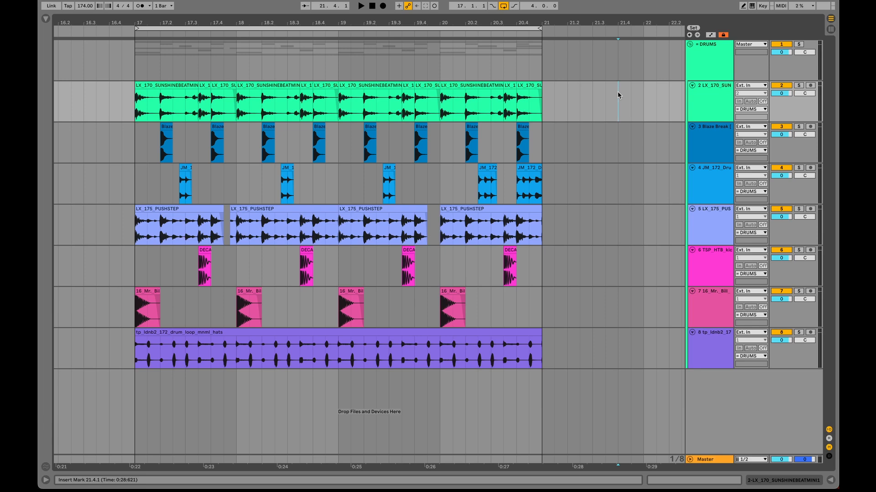
pyautogui.click(714, 64)
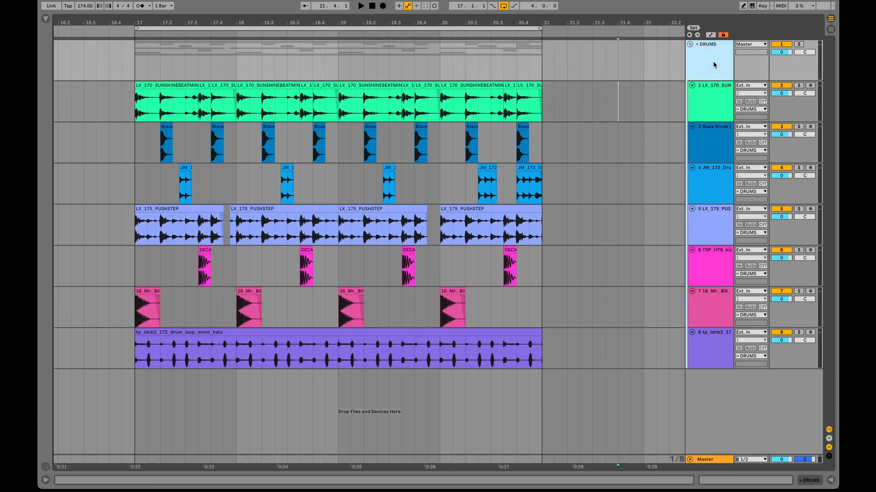
pyautogui.press('cmd+d')
pyautogui.scroll(5, 705, 53)
# - Fold the original DRUMS group and deactivate it so only the duplicate group plays
pyautogui.click(705, 52)
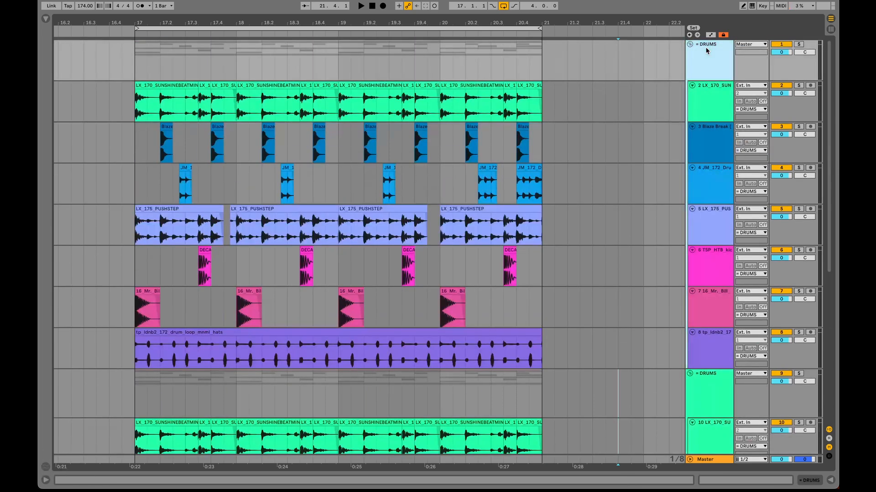
pyautogui.press('u')
pyautogui.click(776, 44)
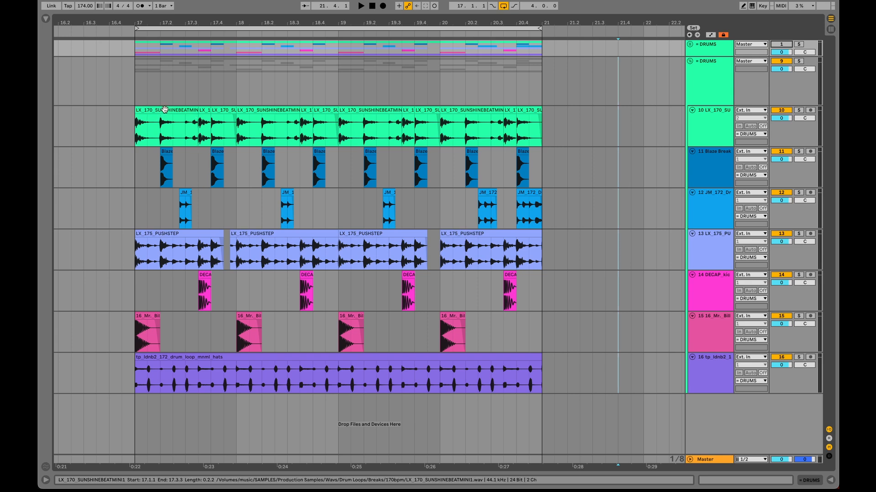
# - Solo the duplicated LX_170_SUNSHINEBEATMINI track and listen to all its clips from bar 17
pyautogui.click(163, 111)
pyautogui.keyDown('shift'); pyautogui.click(530, 110); pyautogui.keyUp('shift')
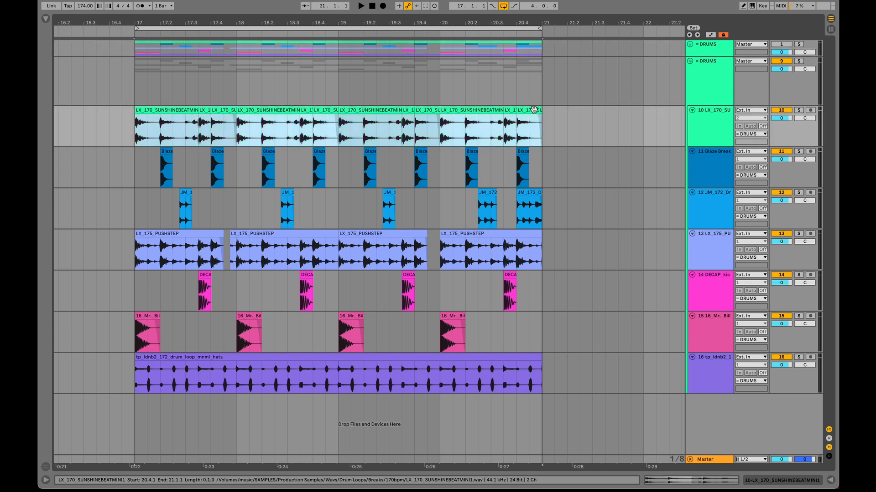
pyautogui.click(799, 111)
pyautogui.press('space')
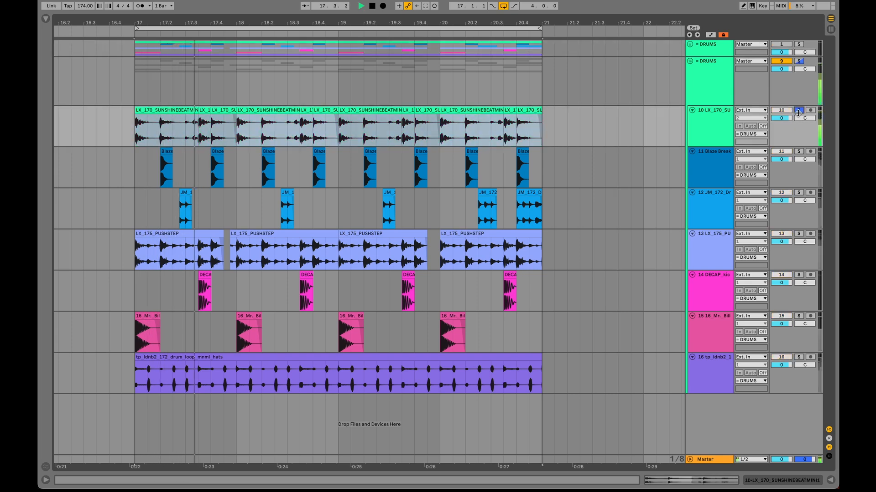
pyautogui.press('space')
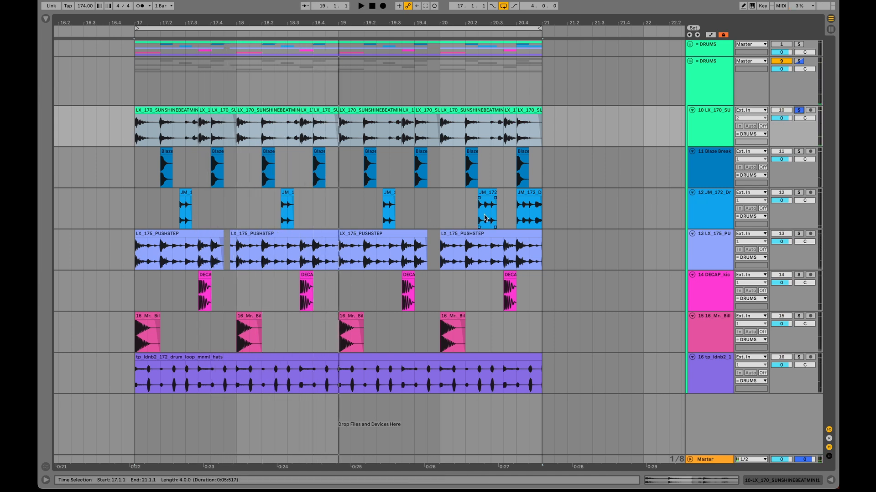
# - Solo the duplicated LX_175_PUSHSTEP track and listen to it from its first clip
pyautogui.click(795, 236)
pyautogui.click(167, 235)
pyautogui.press('space')
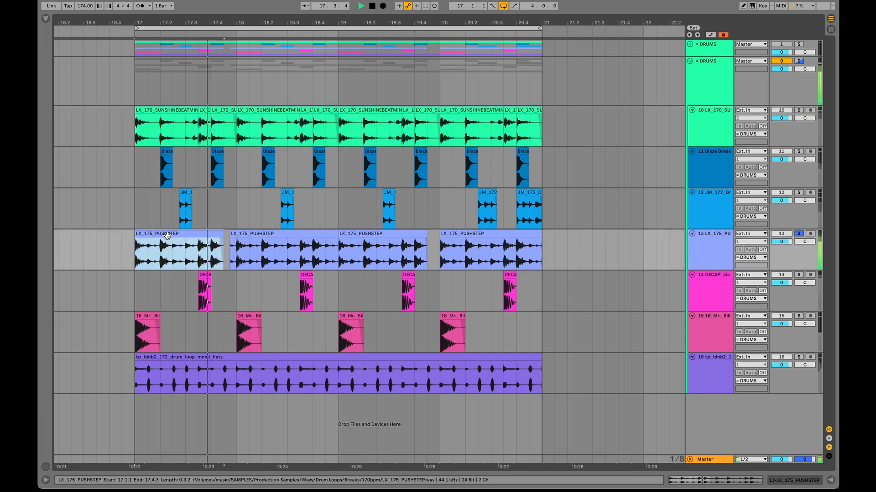
pyautogui.hscroll(1, 335, 276)
pyautogui.hscroll(-1, 335, 277)
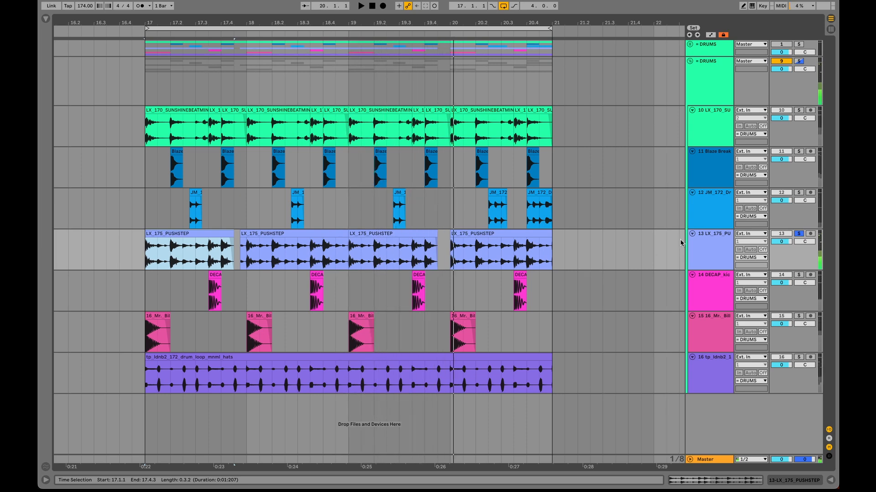
# - Turn off transient looping for all four LX_175_PUSHSTEP clips and lower their transient envelope to 72
pyautogui.keyDown('shift'); pyautogui.click(509, 231); pyautogui.keyUp('shift')
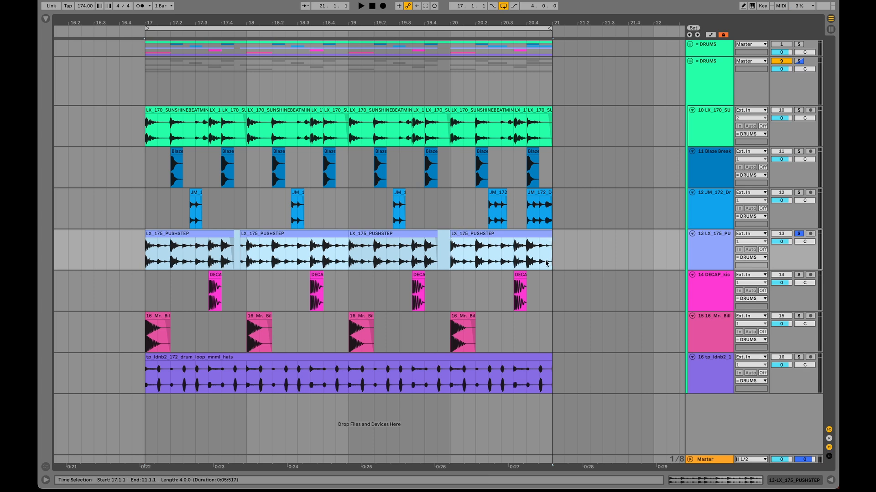
pyautogui.click(700, 482)
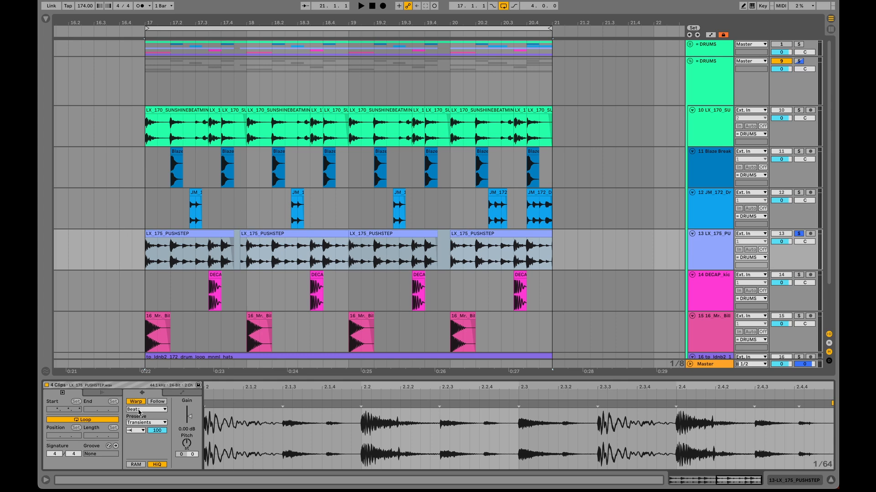
pyautogui.click(139, 431)
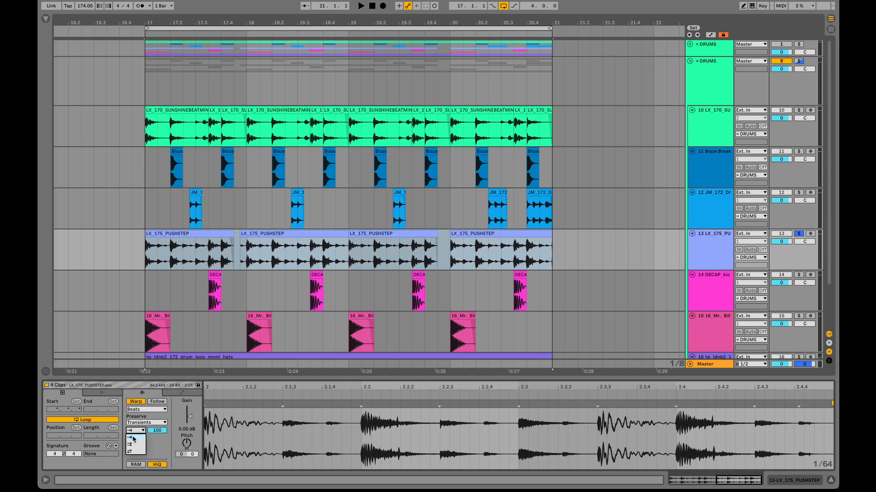
pyautogui.click(134, 438)
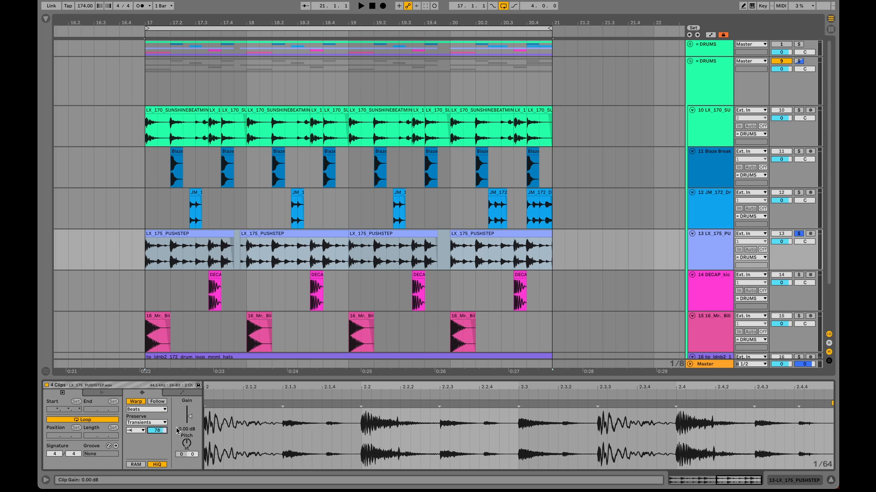
pyautogui.press('space')
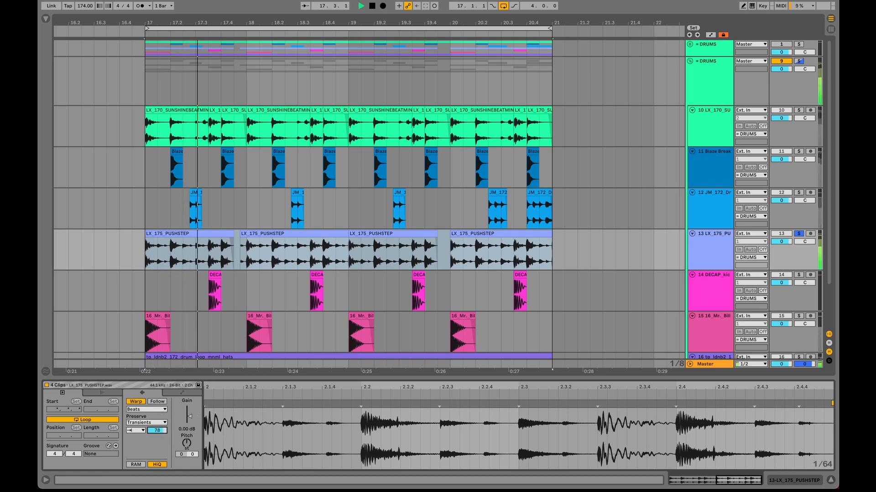
pyautogui.moveTo(157, 431)
pyautogui.mouseDown()
pyautogui.moveTo(157, 447)
pyautogui.moveTo(157, 427)
pyautogui.mouseUp()
pyautogui.press('space')
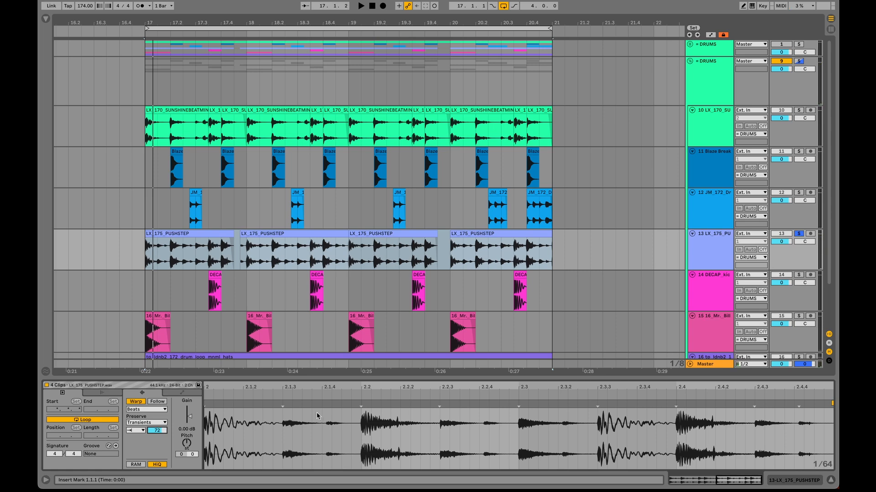
# - Insert a transient on the quiet hit at 2.1.4 in the LX_175_PUSHSTEP waveform
pyautogui.click(328, 405)
pyautogui.moveTo(324, 387)
pyautogui.mouseDown()
pyautogui.moveTo(324, 403)
pyautogui.moveTo(327, 395)
pyautogui.mouseUp()
pyautogui.click(325, 404)
pyautogui.click(329, 405)
pyautogui.press('shift+super+i')
pyautogui.click(312, 407)
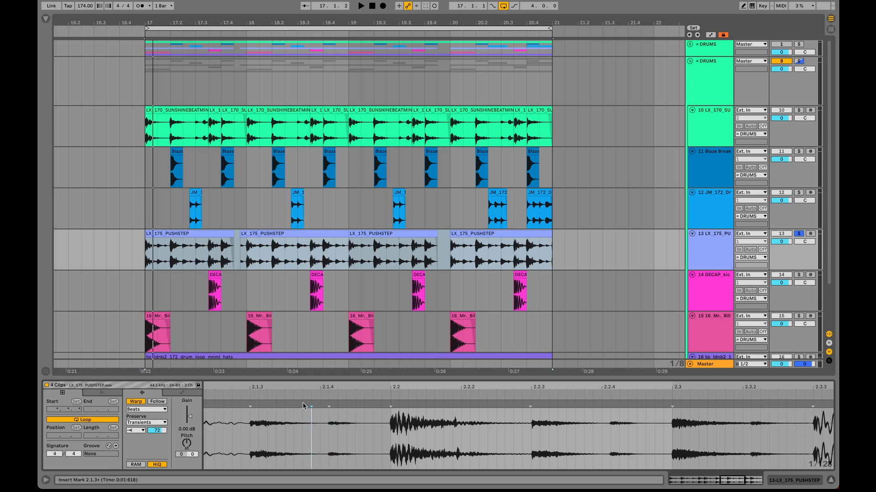
# - Insert a transient on the quiet hit at 2.2.4 in the LX_175_PUSHSTEP waveform
pyautogui.click(285, 421)
pyautogui.press('Right')
pyautogui.hscroll(2, 468, 417)
pyautogui.click(570, 417)
pyautogui.press('shift+super+i')
pyautogui.hscroll(6, 570, 417)
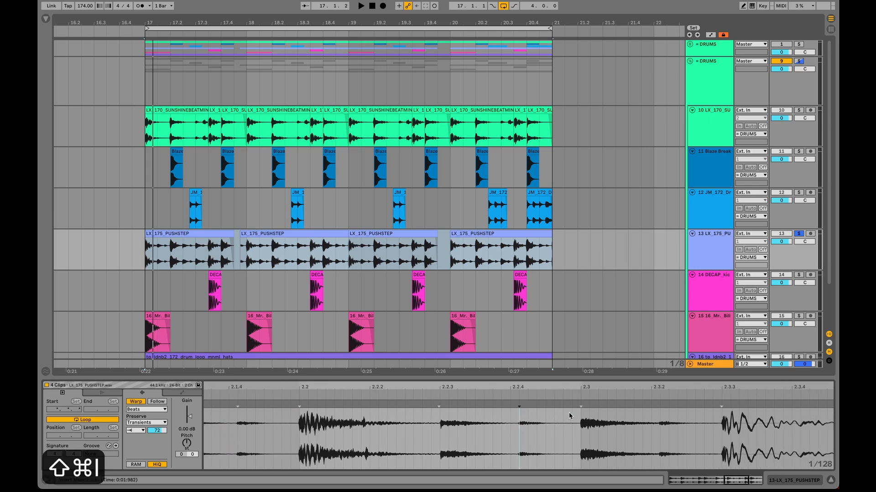
# - Insert a transient at 2.3.2 in the LX_175_PUSHSTEP waveform
pyautogui.click(507, 426)
pyautogui.press('shift+super+j')
pyautogui.press('shift+super+u')
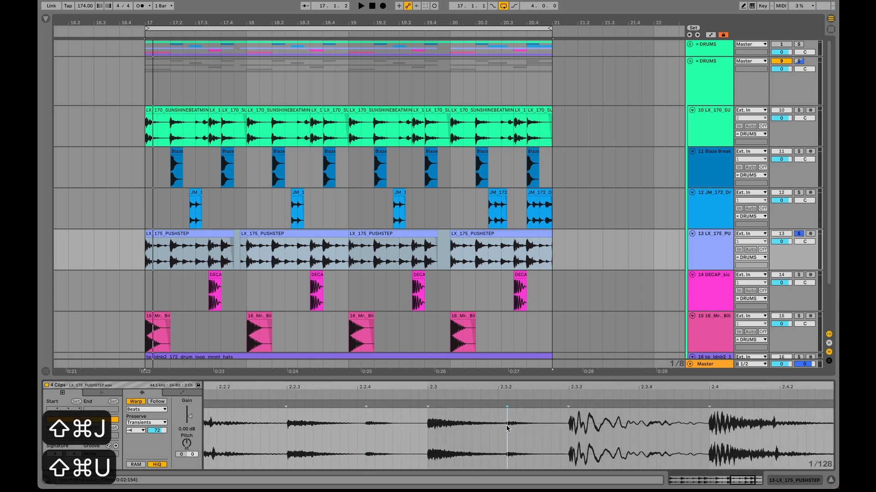
pyautogui.hscroll(4, 493, 434)
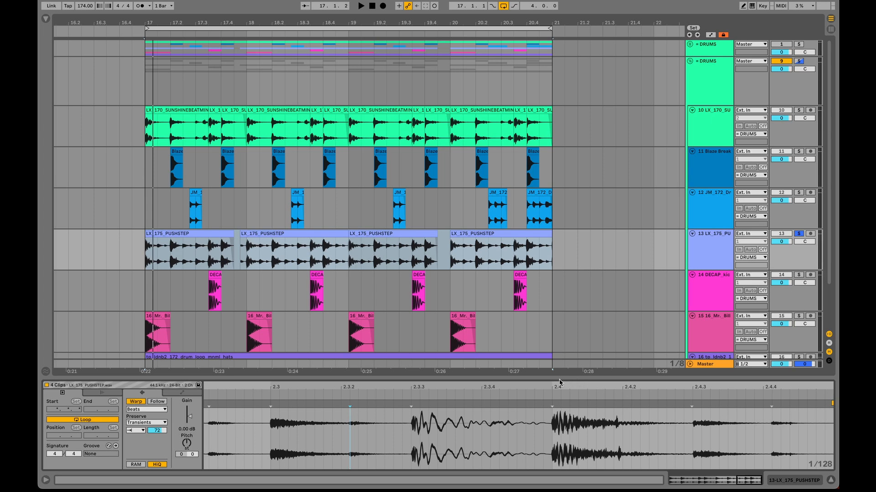
pyautogui.moveTo(548, 388); pyautogui.dragTo(583, 358)
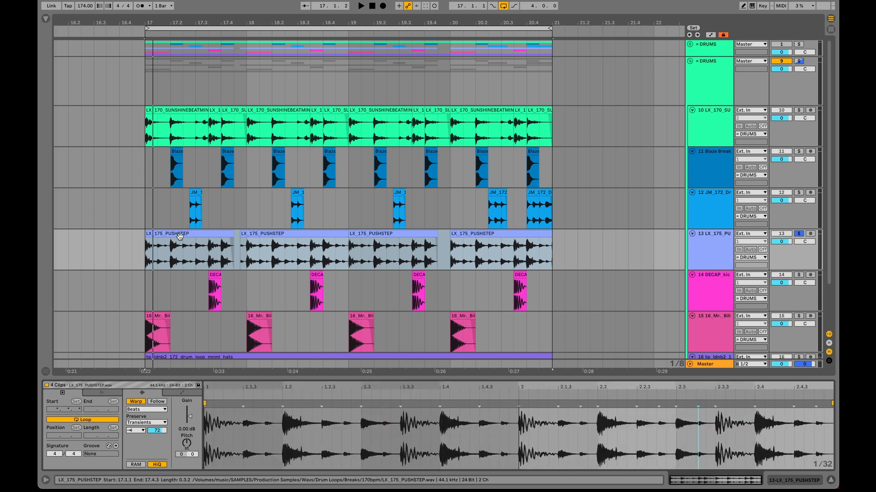
# - Inspect the waveform and transients of each LX_175_PUSHSTEP clip in turn
pyautogui.click(180, 236)
pyautogui.click(266, 233)
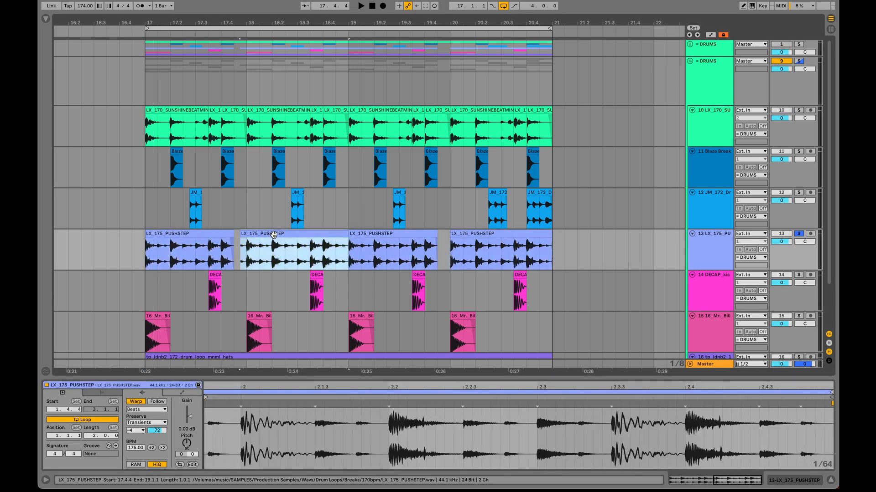
pyautogui.click(363, 235)
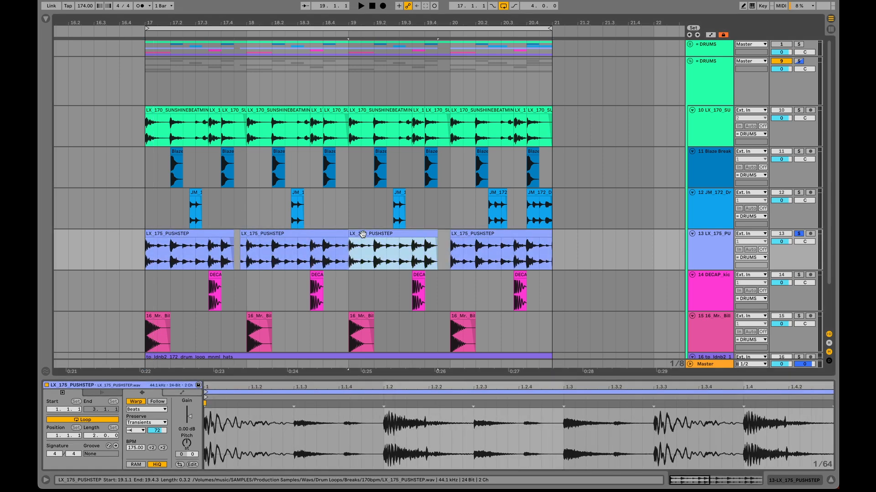
pyautogui.click(473, 236)
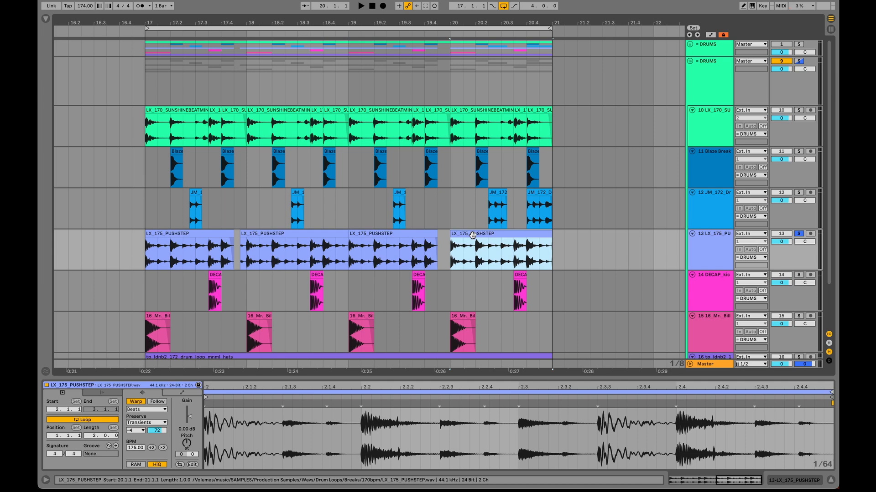
pyautogui.click(182, 236)
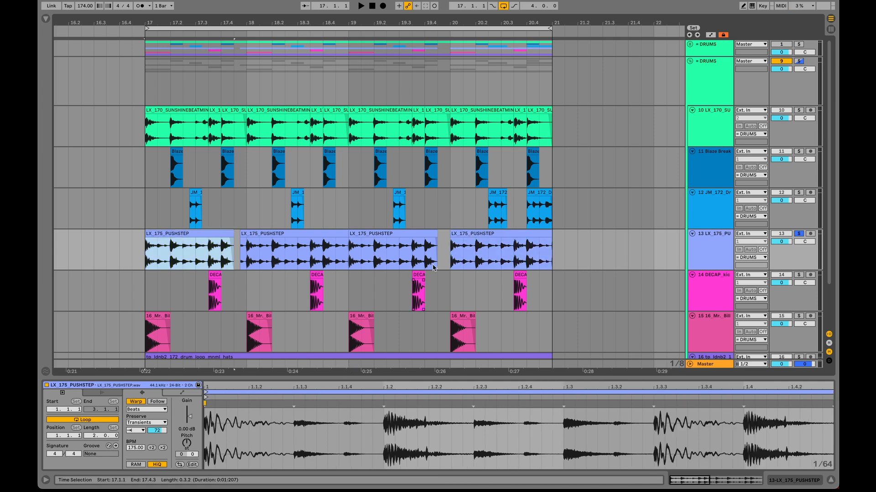
# - Replace the LX_175_PUSHSTEP clip in bar 17 with a copy of the clip from bar 20
pyautogui.moveTo(473, 236); pyautogui.dragTo(170, 235)
pyautogui.moveTo(245, 235); pyautogui.dragTo(234, 236)
pyautogui.press('super+z')
pyautogui.press('super+z')
pyautogui.press('shift+super+z')
# - Cut a short gap out of the bar 17 LX_175_PUSHSTEP clip starting at 17.4.3
pyautogui.click(235, 251)
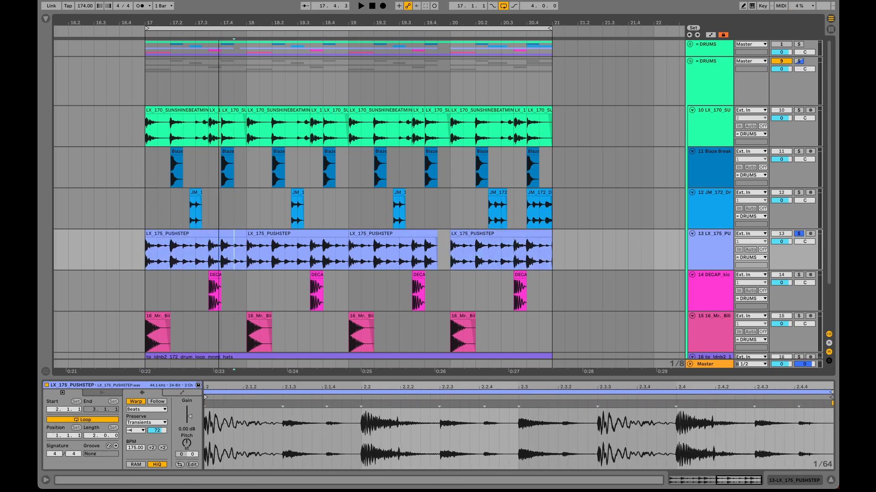
pyautogui.moveTo(219, 23); pyautogui.dragTo(219, 41)
pyautogui.moveTo(249, 252); pyautogui.dragTo(255, 252)
pyautogui.press('Delete')
pyautogui.click(244, 242)
# - Copy the edited LX_175_PUSHSTEP clip over the following clips in bars 18 and 19
pyautogui.moveTo(198, 236); pyautogui.dragTo(249, 235)
pyautogui.moveTo(249, 234); pyautogui.dragTo(434, 243)
pyautogui.moveTo(341, 232); pyautogui.dragTo(363, 231)
# - Select all LX_175_PUSHSTEP clips across bars 17 to 20 and play them back
pyautogui.hscroll(5, 362, 228)
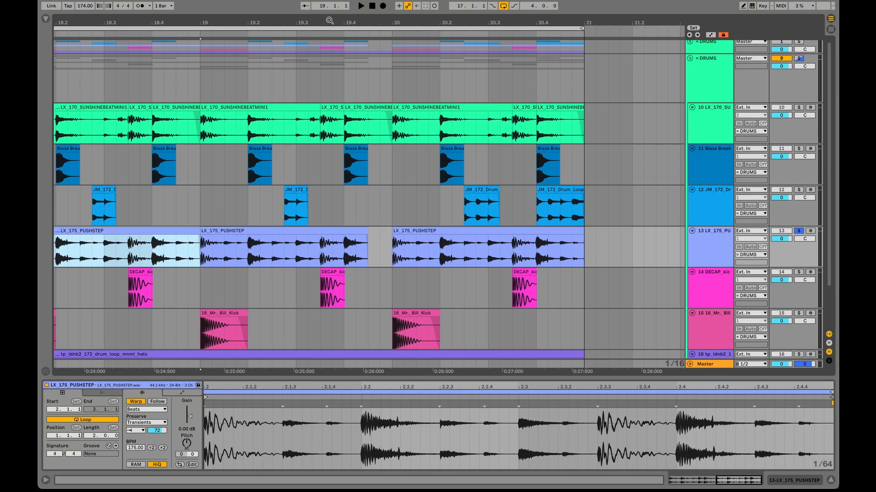
pyautogui.moveTo(330, 20); pyautogui.dragTo(330, 4)
pyautogui.click(242, 231)
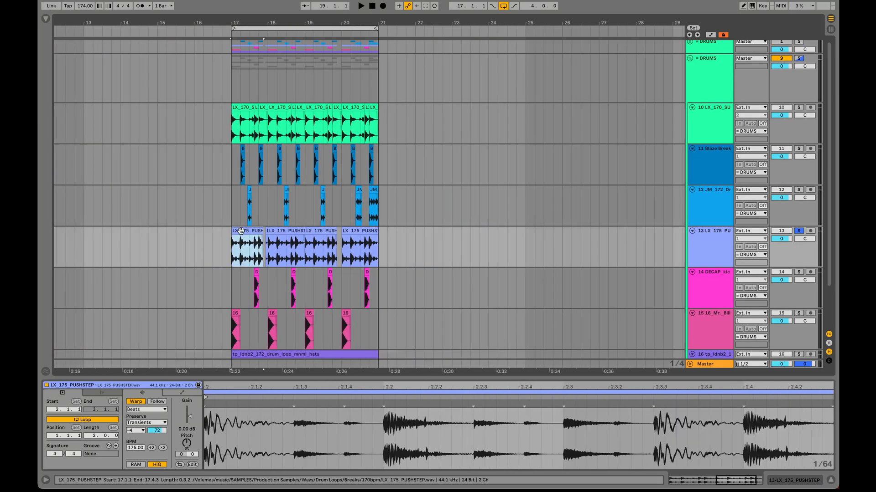
pyautogui.keyDown('shift'); pyautogui.click(376, 248); pyautogui.keyUp('shift')
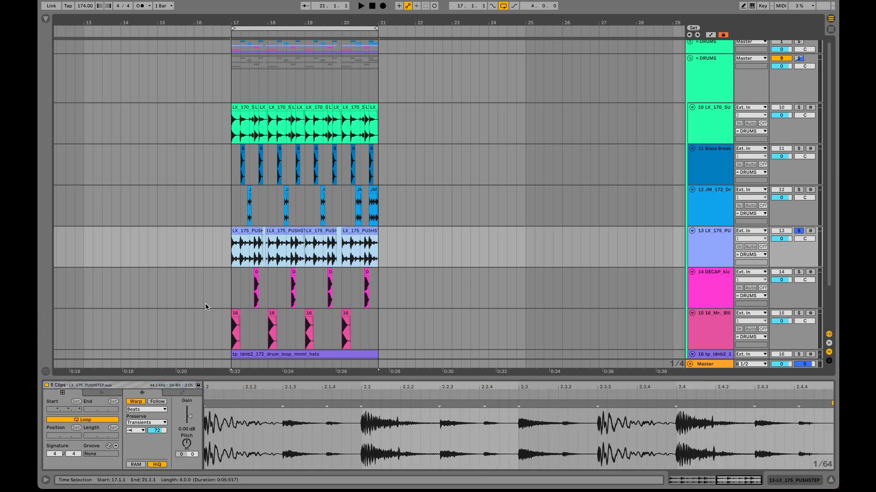
pyautogui.press('space')
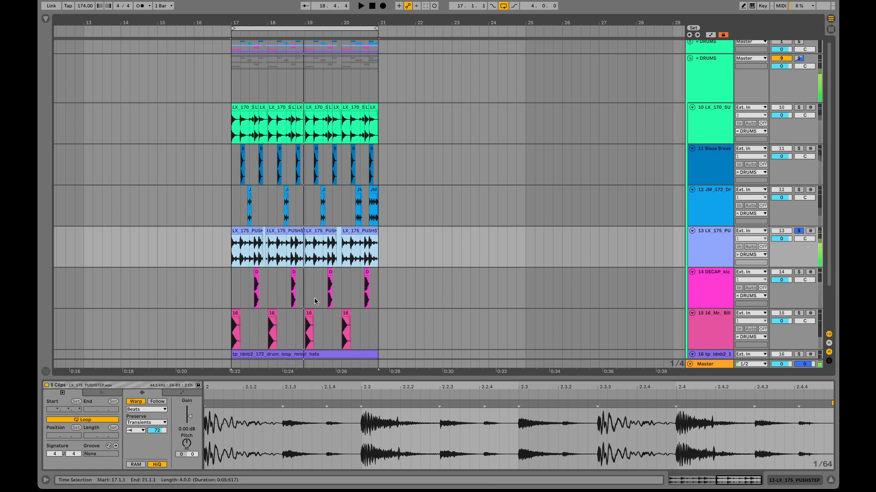
pyautogui.press('space')
# - Unsolo the duplicated drums and turn off transient looping for all LX_170_SUNSHINEBEATMINI clips in that group
pyautogui.click(734, 93)
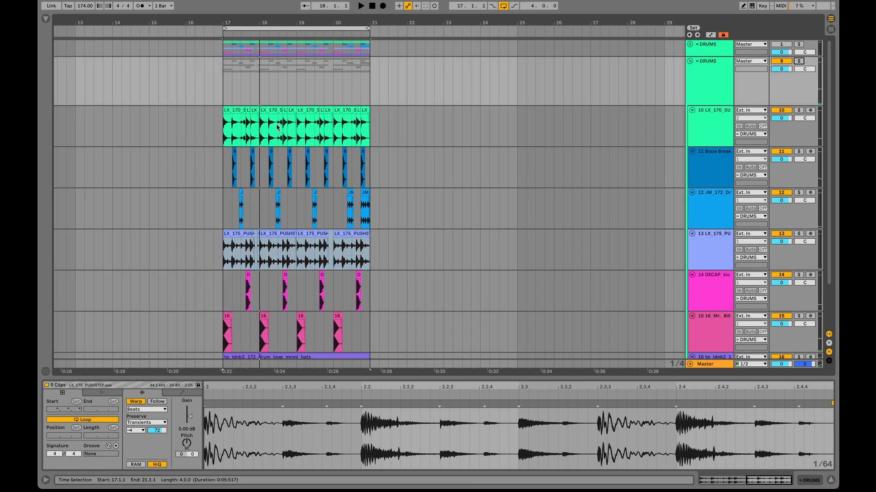
pyautogui.click(230, 110)
pyautogui.keyDown('shift'); pyautogui.click(365, 110); pyautogui.keyUp('shift')
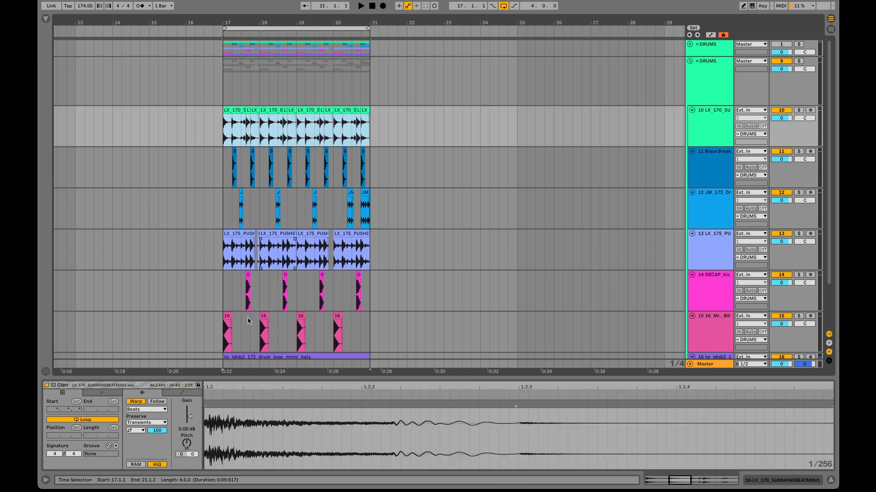
pyautogui.click(133, 429)
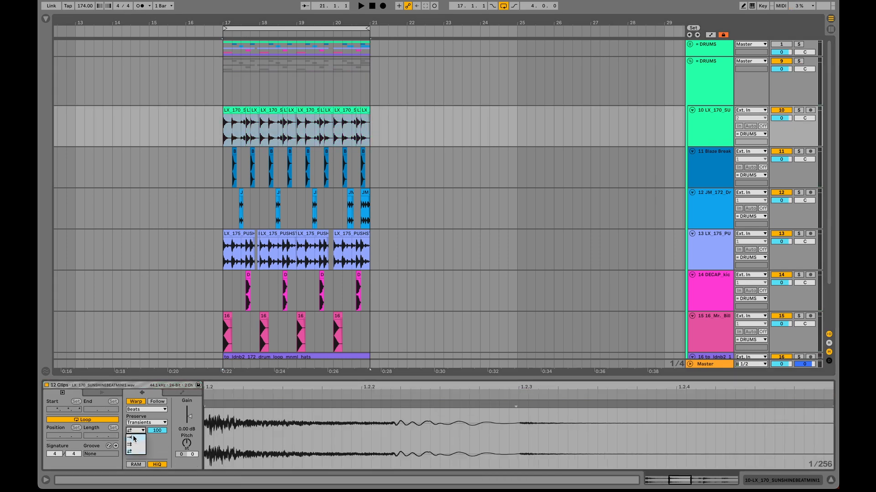
pyautogui.click(134, 438)
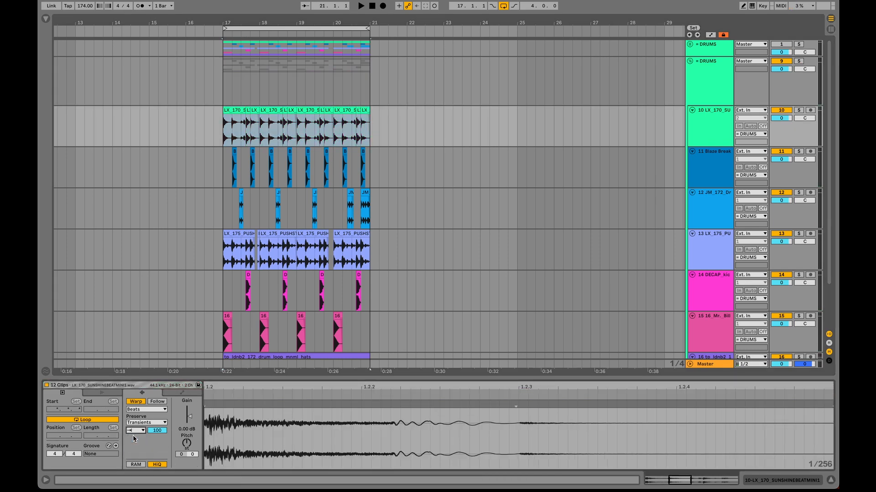
# - Set the transient envelope of the LX_170_SUNSHINEBEATMINI clips to 58 while auditioning their track in solo, and unsolo the track
pyautogui.click(161, 430)
pyautogui.press('space')
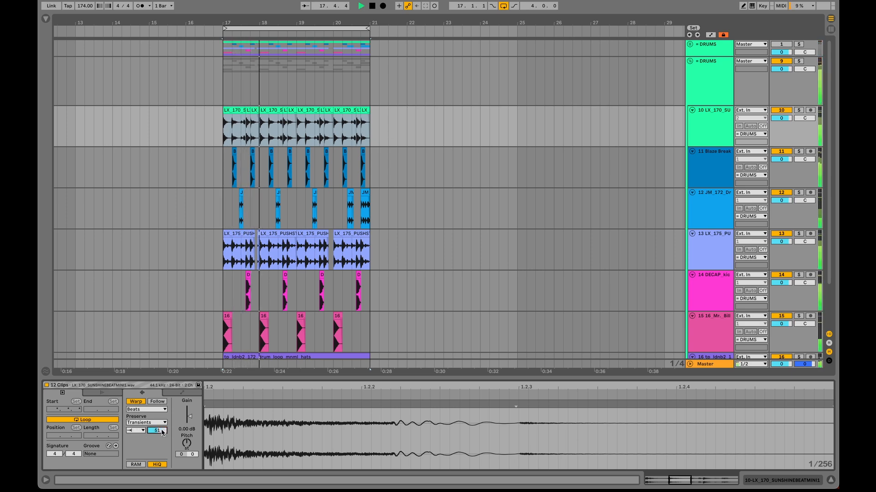
pyautogui.click(798, 110)
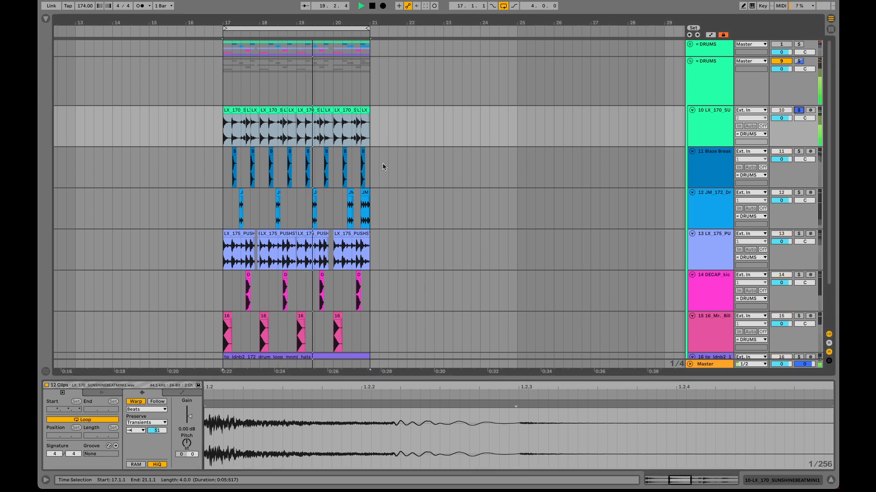
pyautogui.moveTo(161, 431)
pyautogui.mouseDown()
pyautogui.moveTo(161, 406)
pyautogui.moveTo(157, 450)
pyautogui.moveTo(157, 430)
pyautogui.mouseUp()
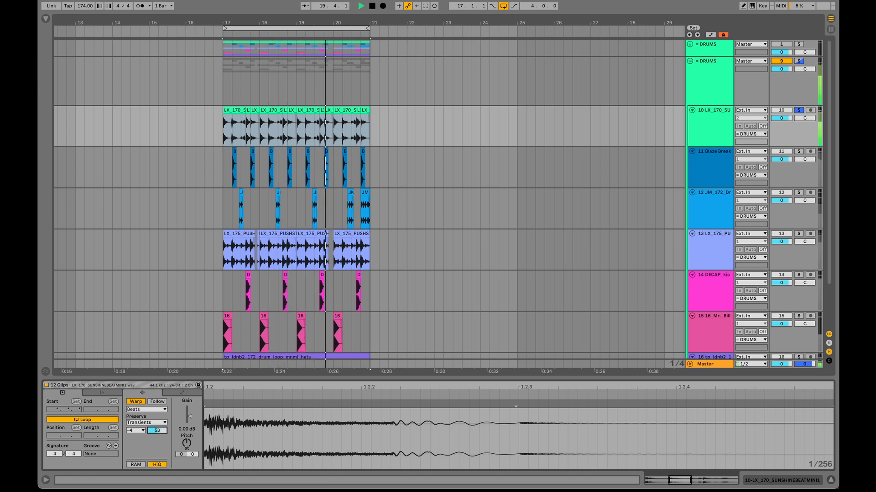
pyautogui.press('space')
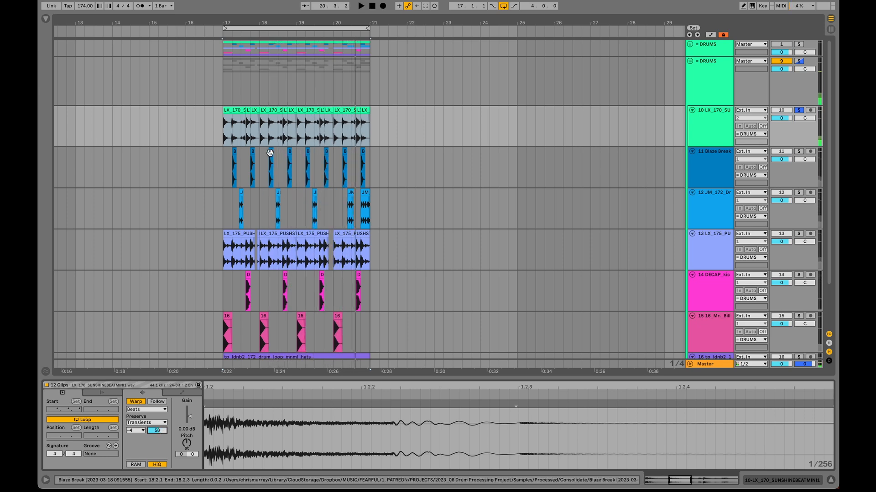
pyautogui.scroll(-2, 270, 156)
pyautogui.scroll(-1, 270, 156)
pyautogui.hscroll(-2, 278, 228)
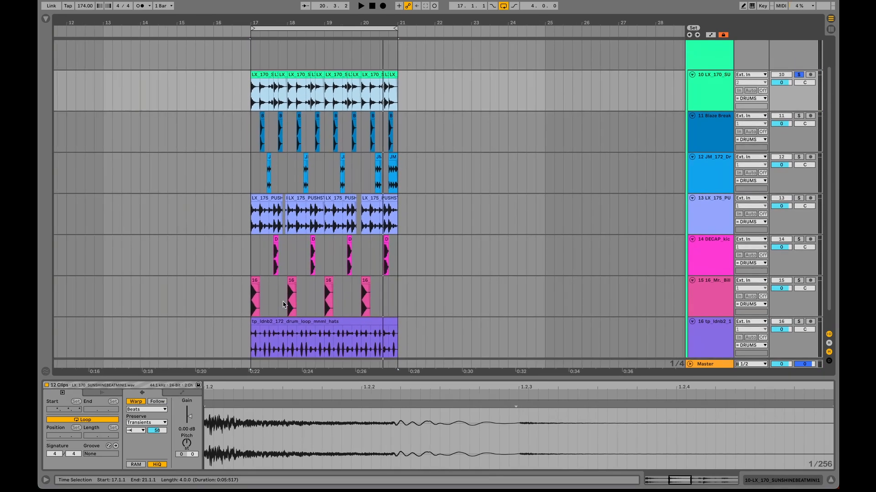
pyautogui.click(715, 92)
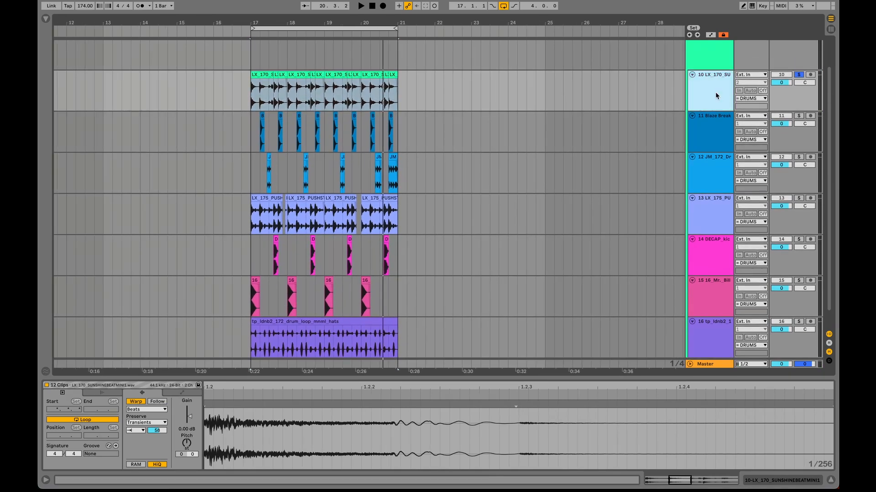
pyautogui.click(798, 75)
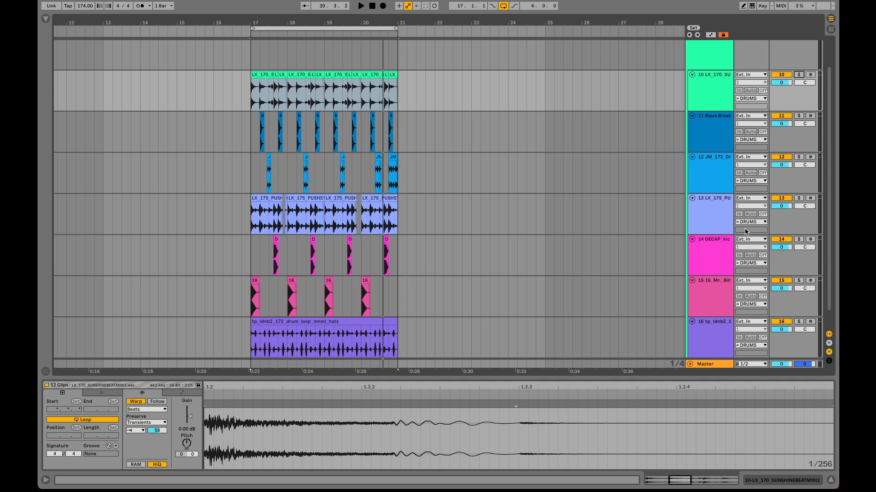
# - Lower the tp_ldnb2_172 hats loop track's volume to about -7.3 dB during playback, soloing it briefly to compare
pyautogui.scroll(-1, 746, 232)
pyautogui.click(719, 320)
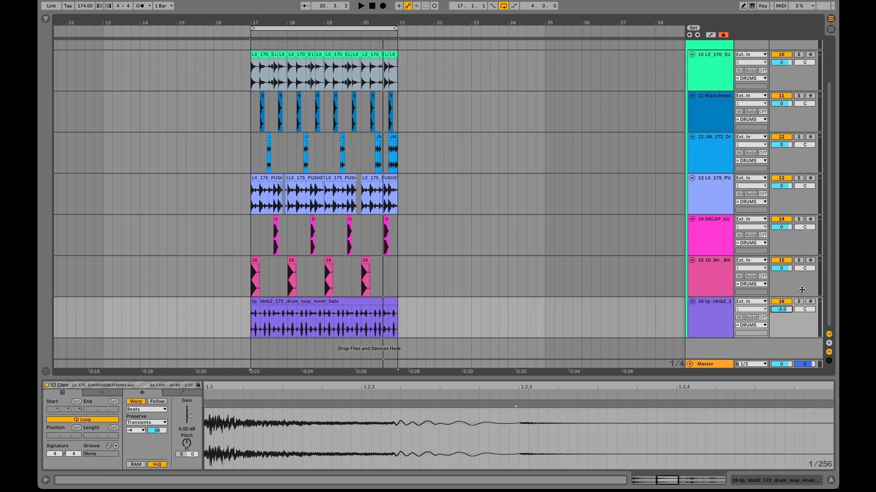
pyautogui.click(257, 226)
pyautogui.press('space')
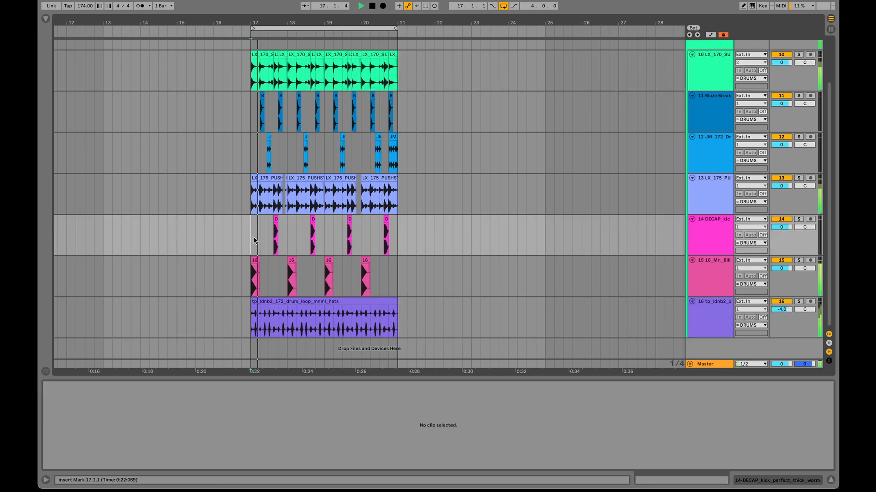
pyautogui.moveTo(781, 309); pyautogui.dragTo(781, 320)
pyautogui.click(798, 302)
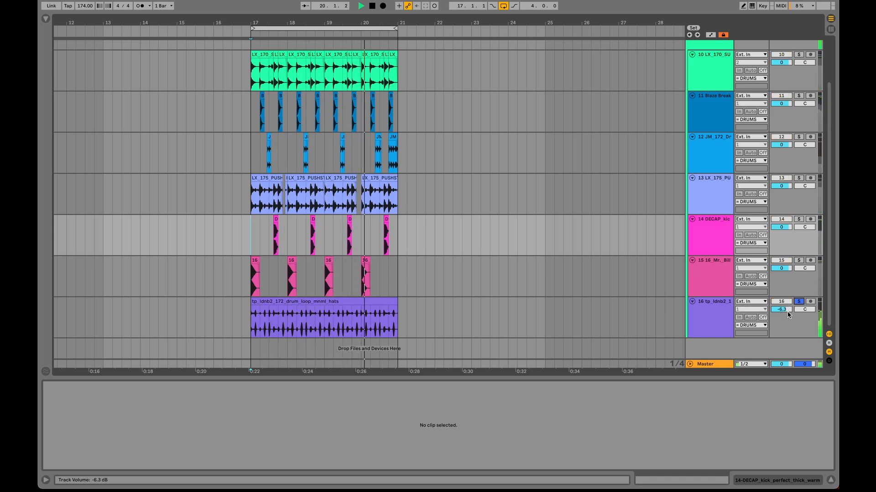
pyautogui.click(798, 302)
pyautogui.moveTo(782, 309); pyautogui.dragTo(781, 313)
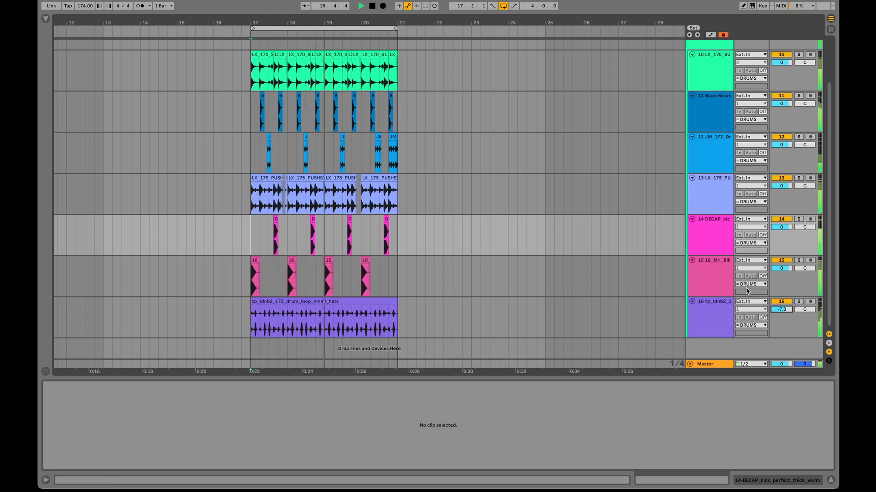
pyautogui.press('space')
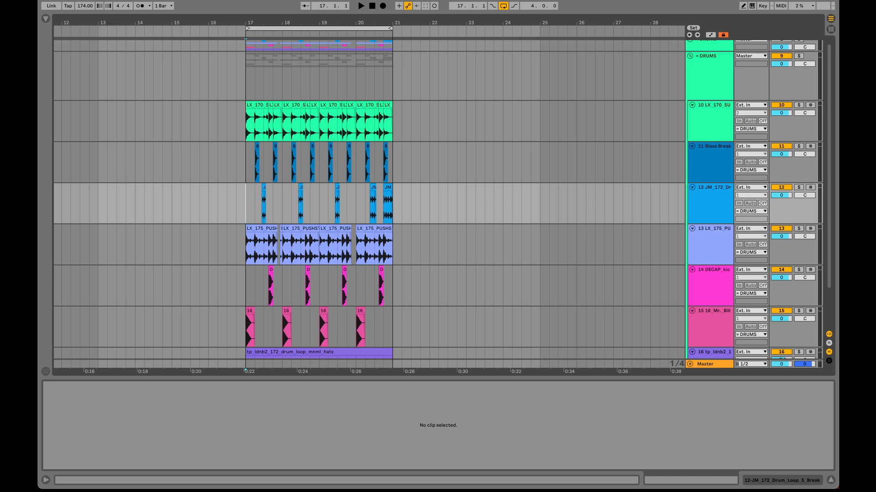
# - Solo the LX_170_SUNSHINEBEATMINI track, add Pro-Q 3 to it and play the loop through the EQ
pyautogui.click(248, 120)
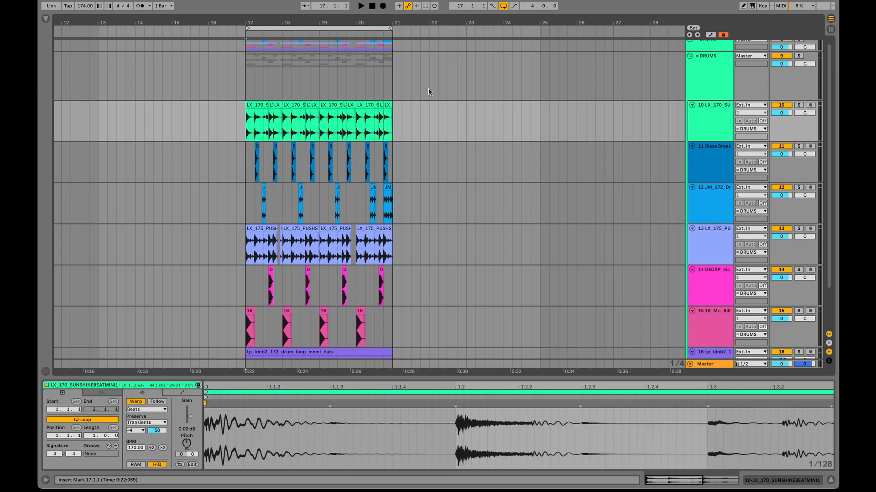
pyautogui.click(799, 106)
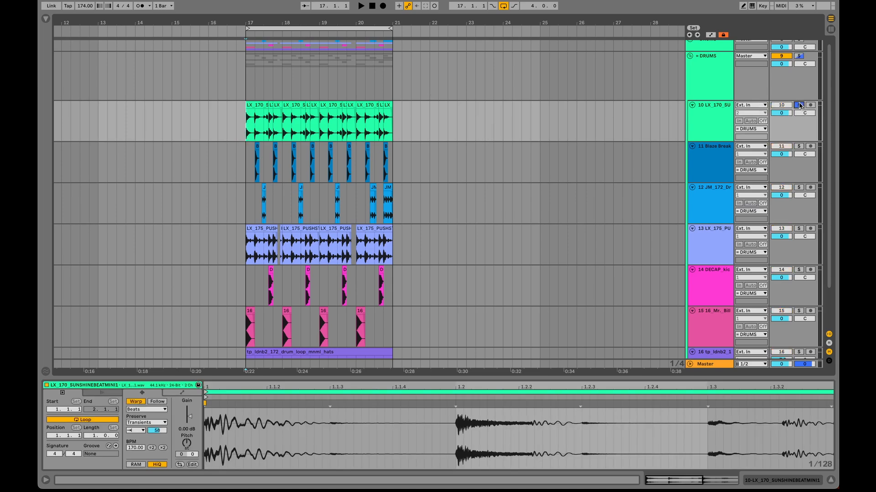
pyautogui.press('space')
pyautogui.click(46, 20)
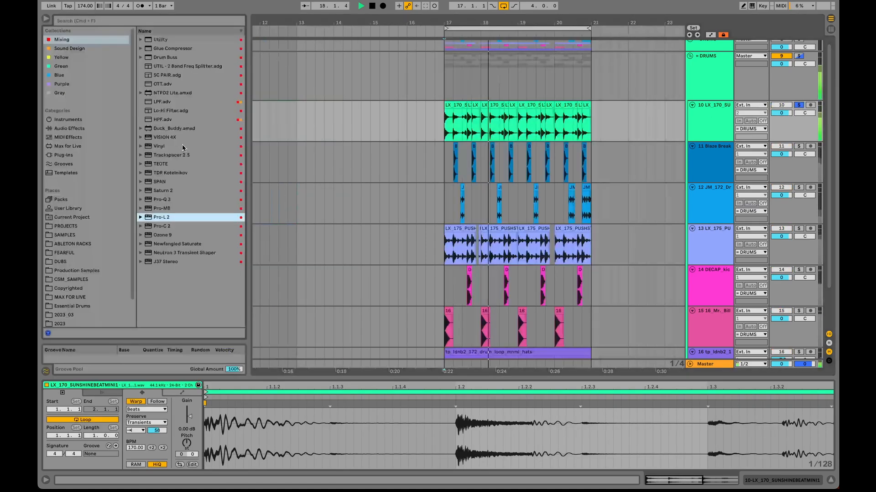
pyautogui.doubleClick(162, 199)
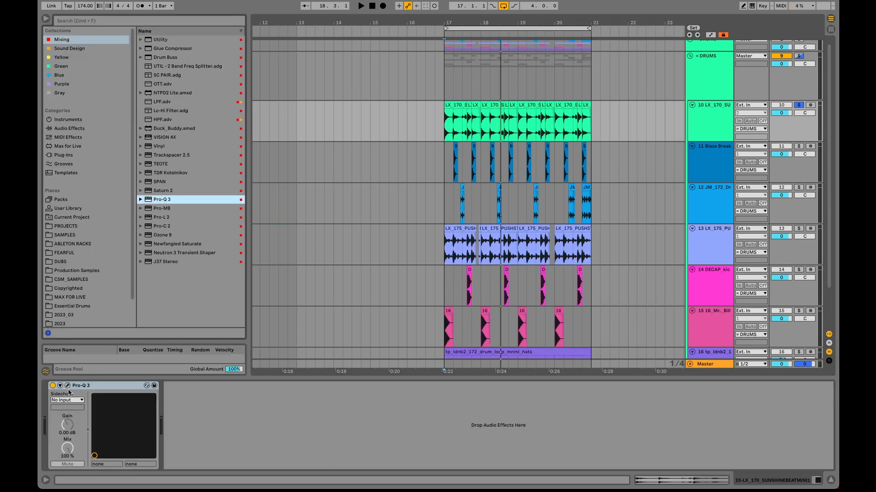
pyautogui.moveTo(551, 85); pyautogui.dragTo(251, 226)
pyautogui.press('space')
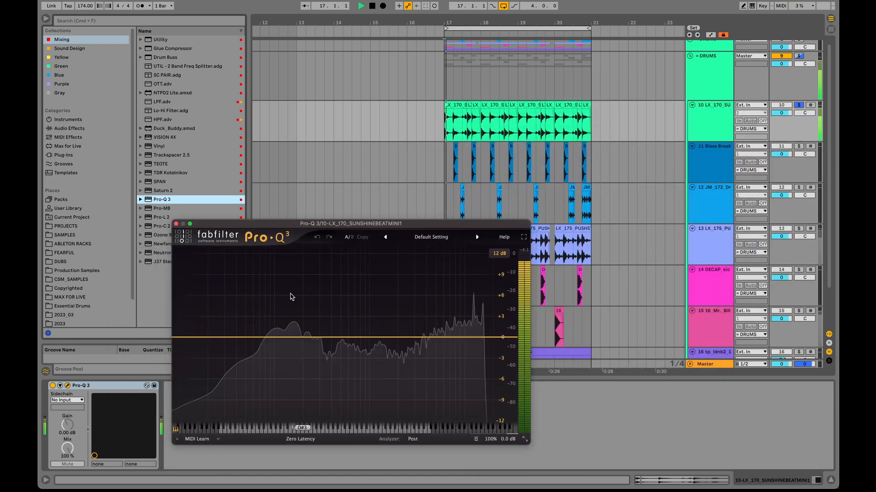
pyautogui.press('space')
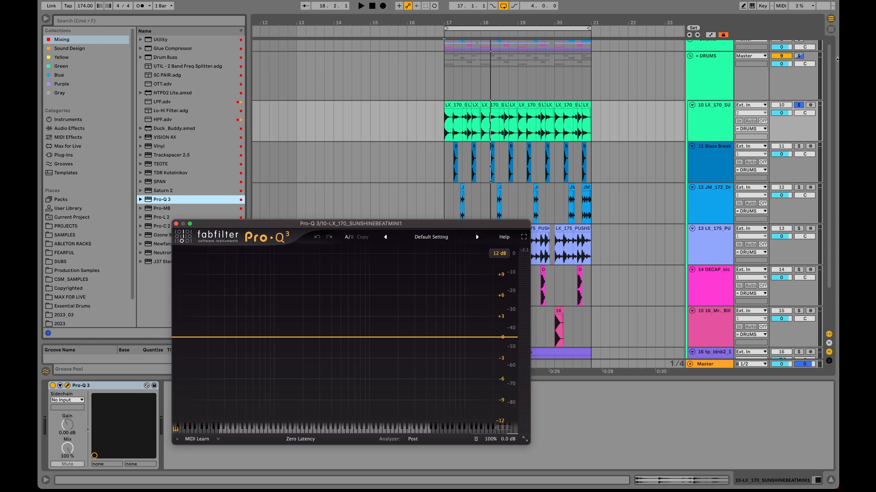
# - Add a 12 dB/oct low cut at about 28 Hz in the EQ, unsolo the track and return the playback position to 17.1.1
pyautogui.click(183, 338)
pyautogui.moveTo(182, 338); pyautogui.dragTo(221, 337)
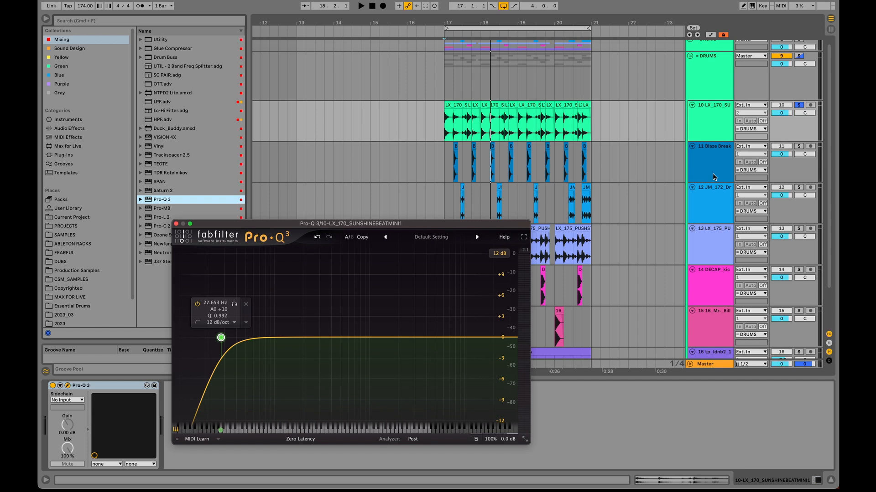
pyautogui.click(798, 106)
pyautogui.click(442, 82)
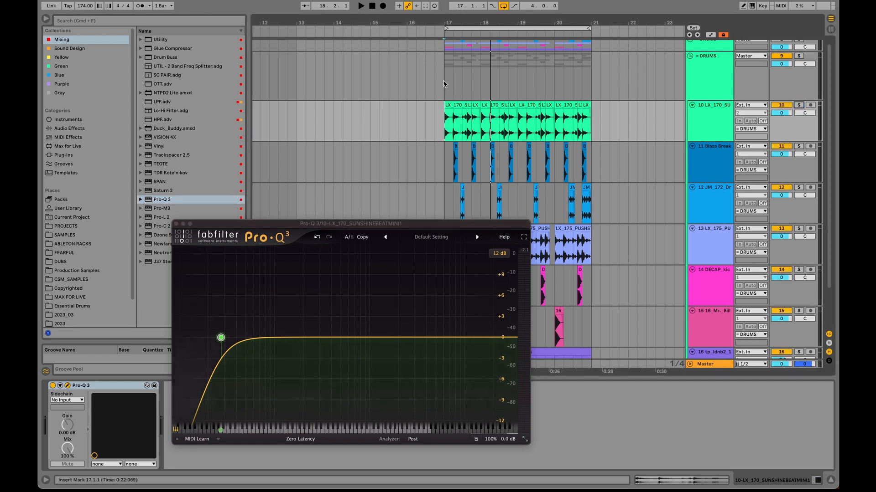
pyautogui.click(443, 84)
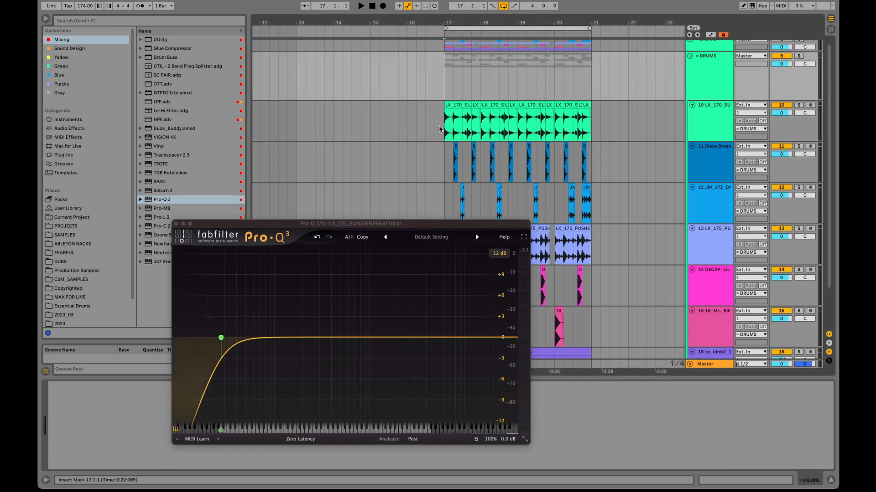
# - Raise the low cut to about 386 Hz with a Q of about 0.96 while all drums play, and close the EQ
pyautogui.moveTo(226, 340)
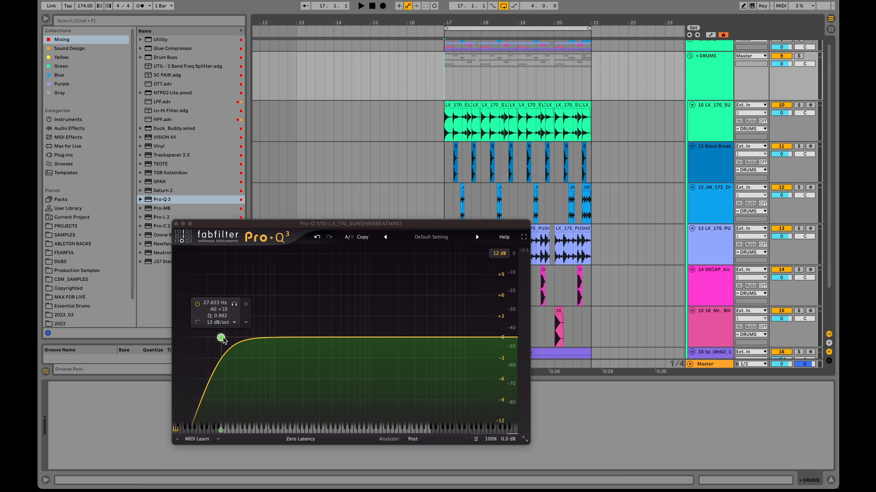
pyautogui.press('space')
pyautogui.moveTo(222, 340); pyautogui.dragTo(334, 345)
pyautogui.scroll(1, 334, 342)
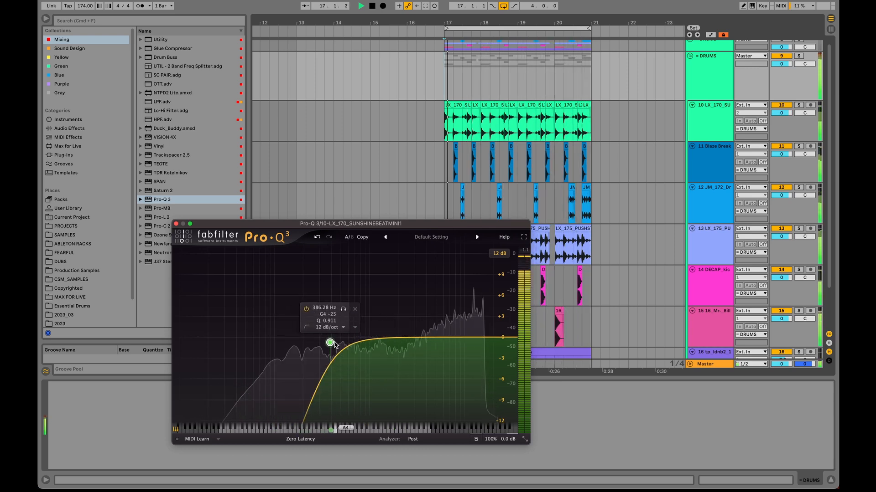
pyautogui.scroll(1, 334, 343)
pyautogui.press('space')
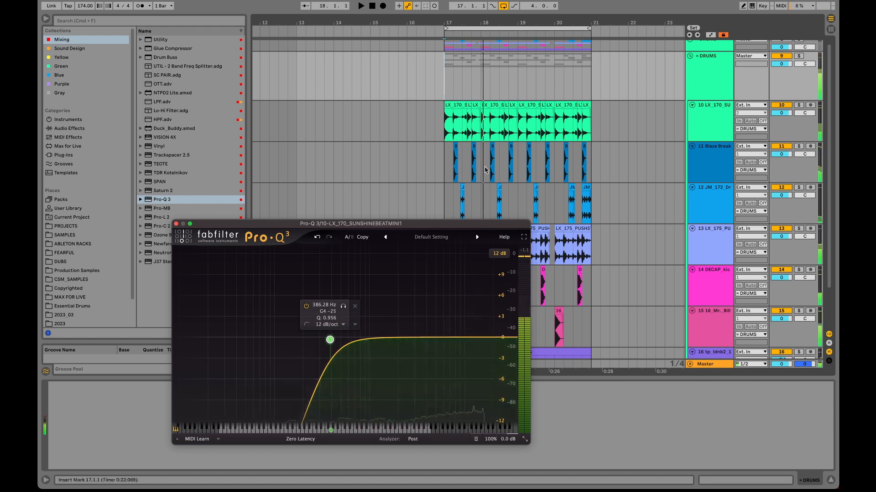
pyautogui.click(176, 224)
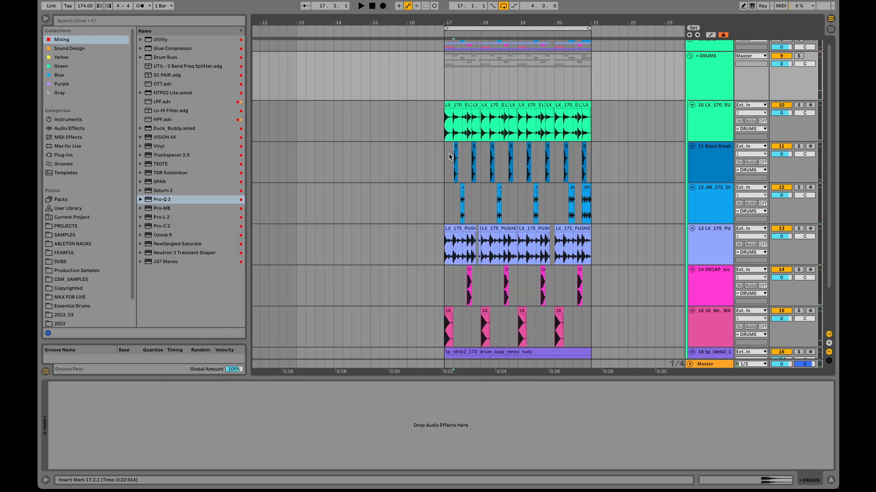
# - Solo the Blaze Break track, play it from 17.2.1, and add and open a Pro-Q 3 on it
pyautogui.click(453, 158)
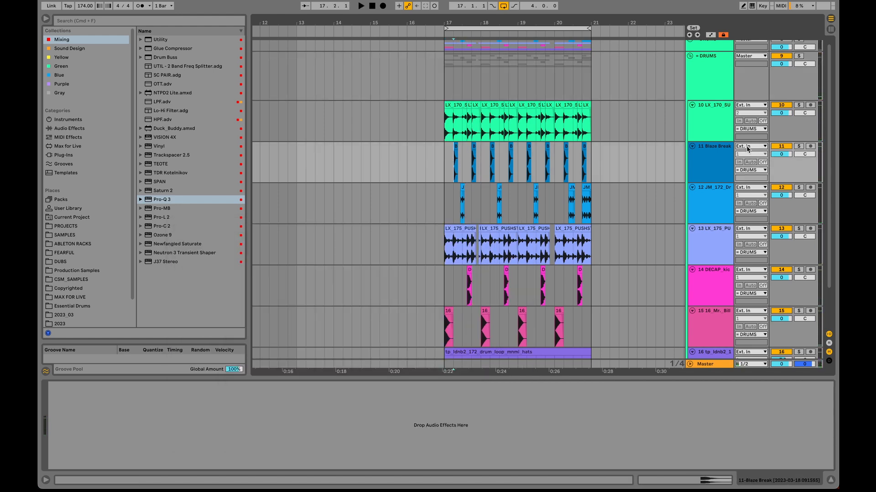
pyautogui.click(799, 146)
pyautogui.press('space')
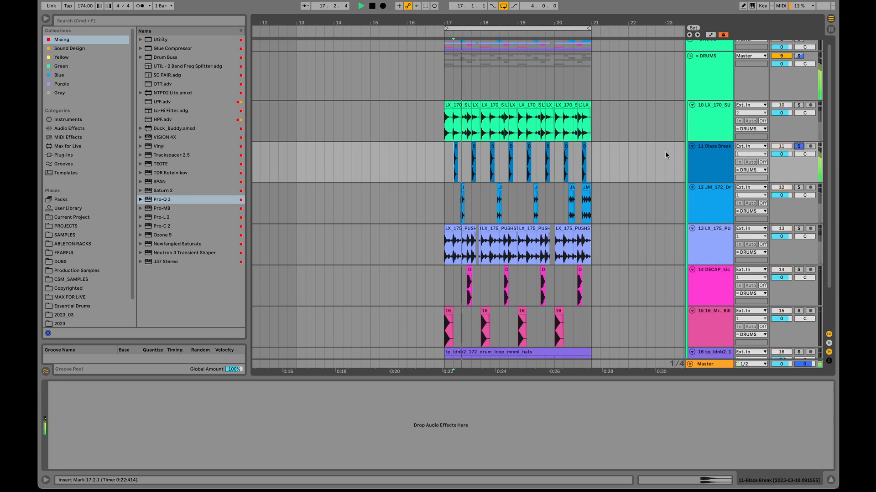
pyautogui.doubleClick(169, 201)
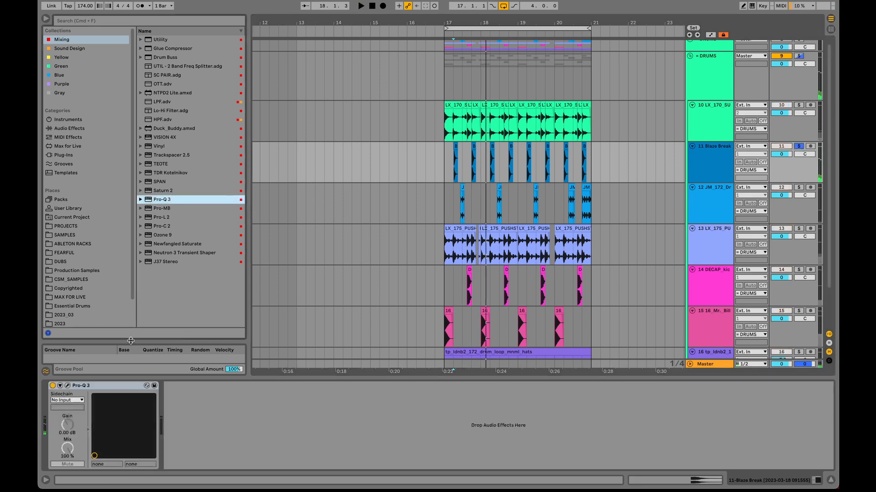
pyautogui.click(68, 387)
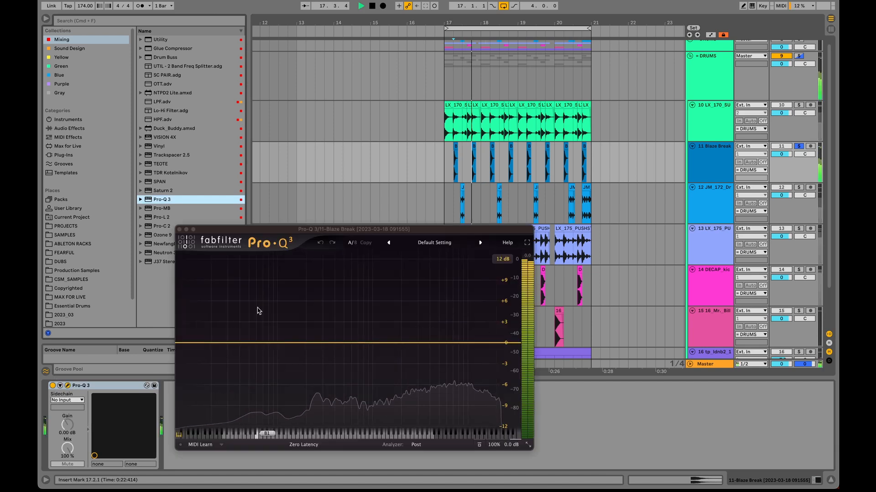
# - Add a 12 dB/oct low cut to the Blaze Break EQ and tune it to about 172 Hz during playback
pyautogui.click(187, 344)
pyautogui.moveTo(186, 344); pyautogui.dragTo(286, 341)
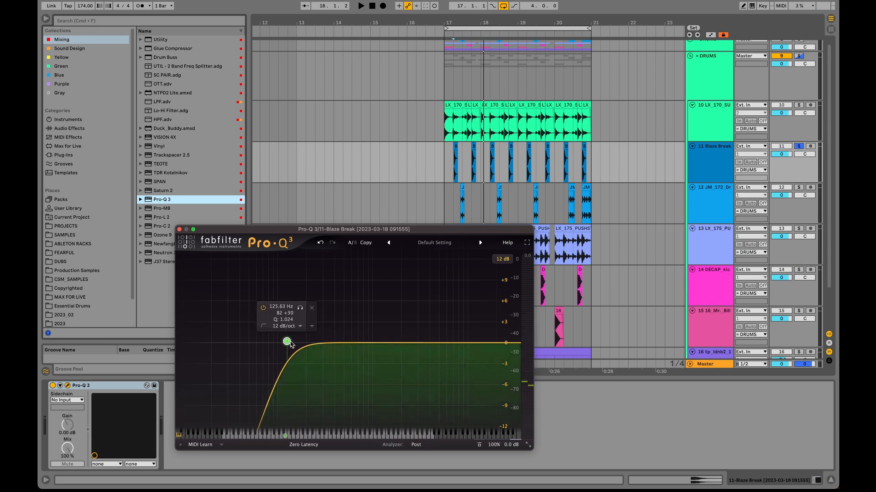
pyautogui.press('space')
pyautogui.moveTo(285, 346); pyautogui.dragTo(296, 343)
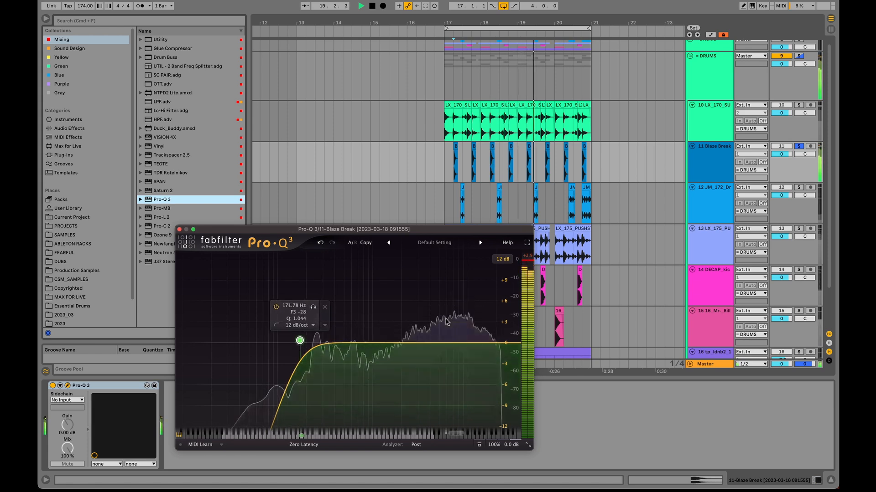
pyautogui.press('space')
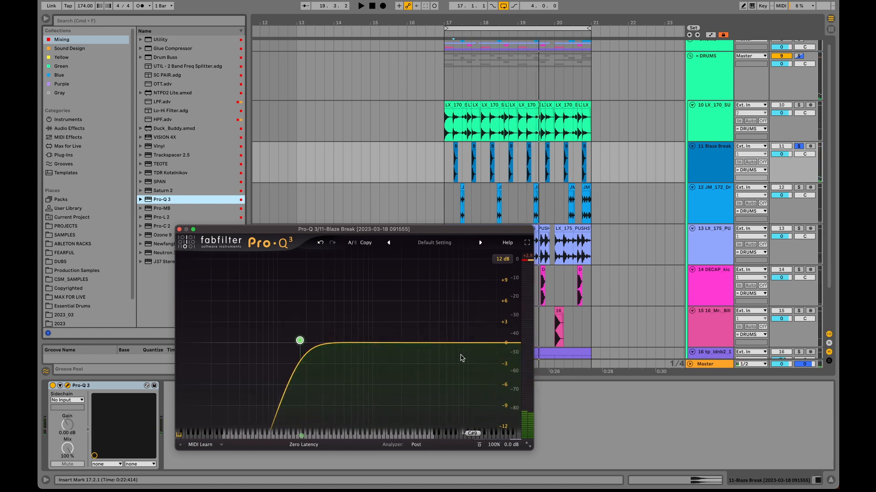
# - Cut about 1.6 dB around 8.2 kHz with a wide bell on the Blaze Break EQ, audition it and close the EQ
pyautogui.moveTo(459, 344); pyautogui.dragTo(460, 354)
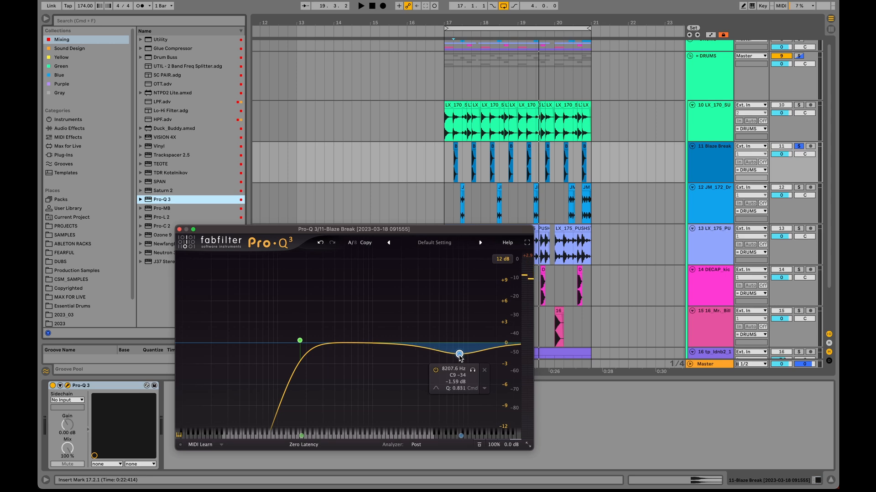
pyautogui.press('space')
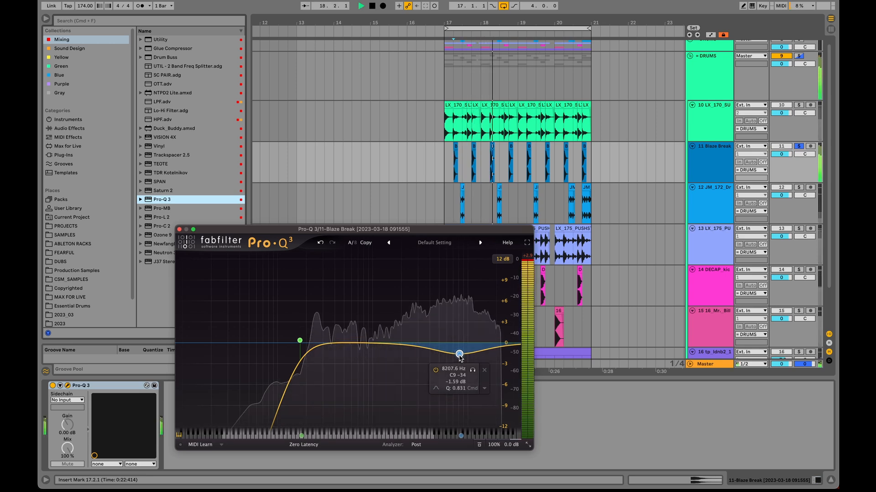
pyautogui.click(179, 229)
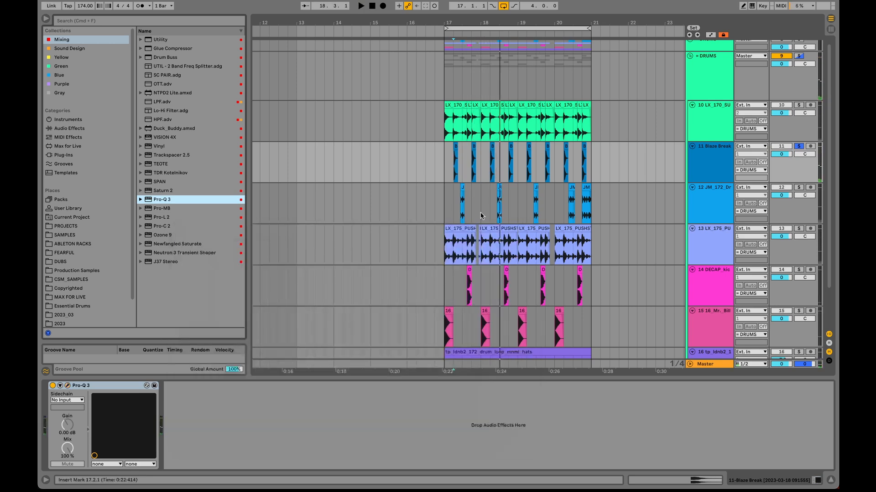
# - Solo the JM_172 drum loop track, play it from 17.1.1, and add and open a Pro-Q 3 on it
pyautogui.click(445, 200)
pyautogui.press('space')
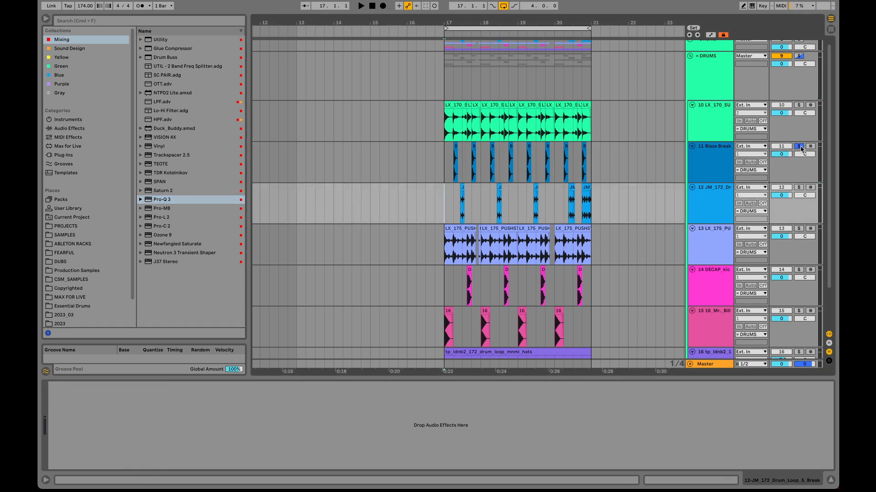
pyautogui.press('space')
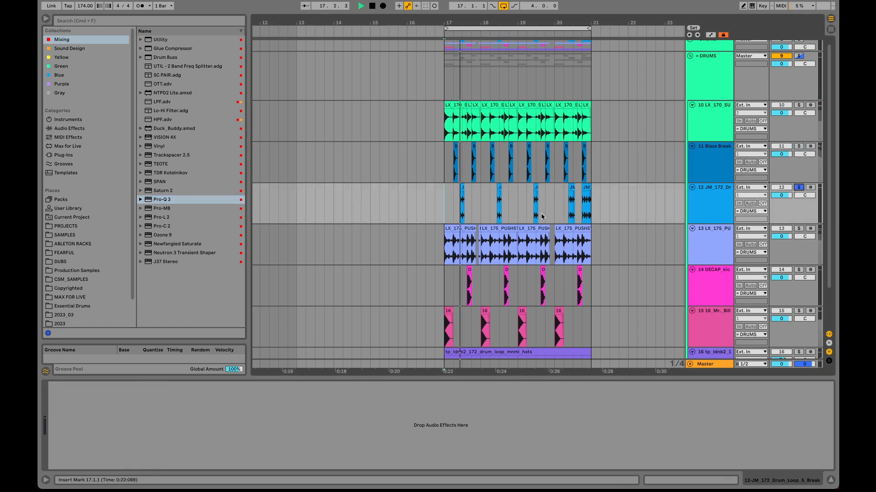
pyautogui.doubleClick(180, 199)
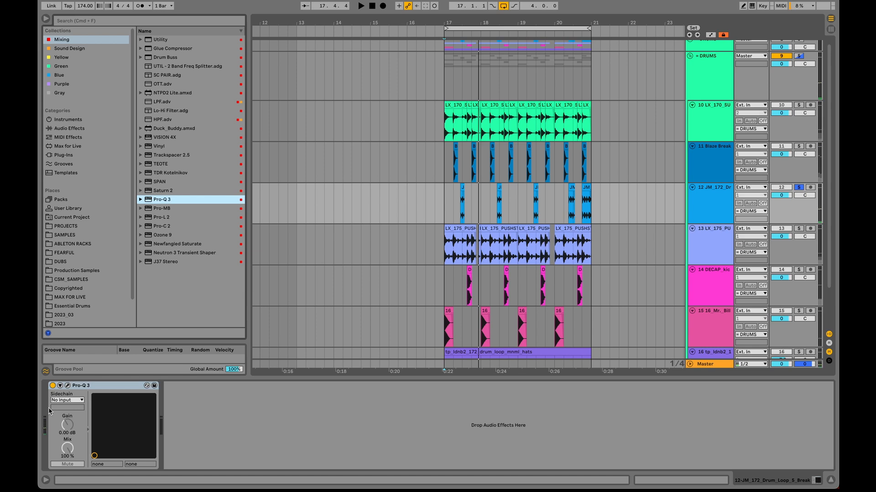
pyautogui.click(69, 386)
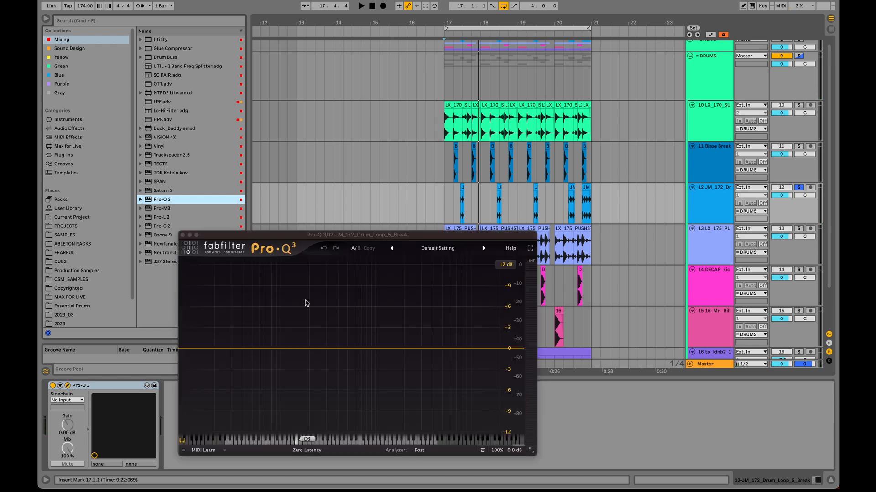
# - Add a 12 dB/oct low cut at about 662 Hz to the JM_172 EQ, audition it unsoloed with all drums, and close the EQ
pyautogui.press('space')
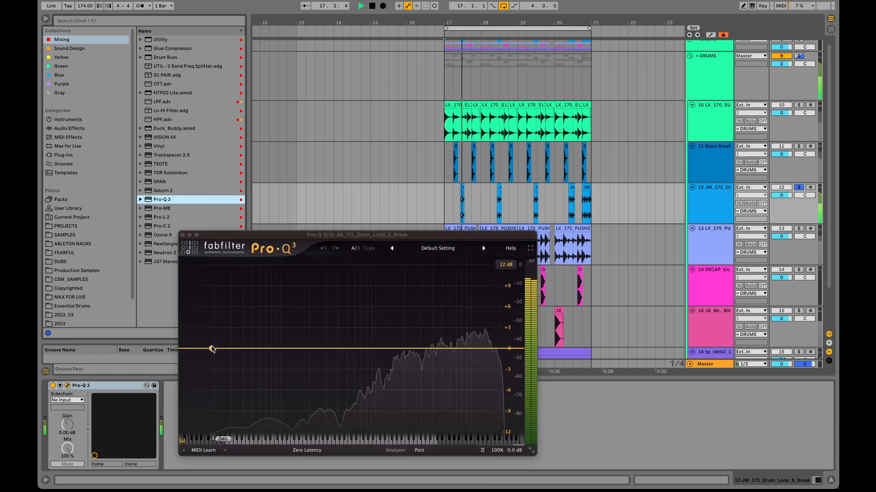
pyautogui.moveTo(205, 349); pyautogui.dragTo(335, 350)
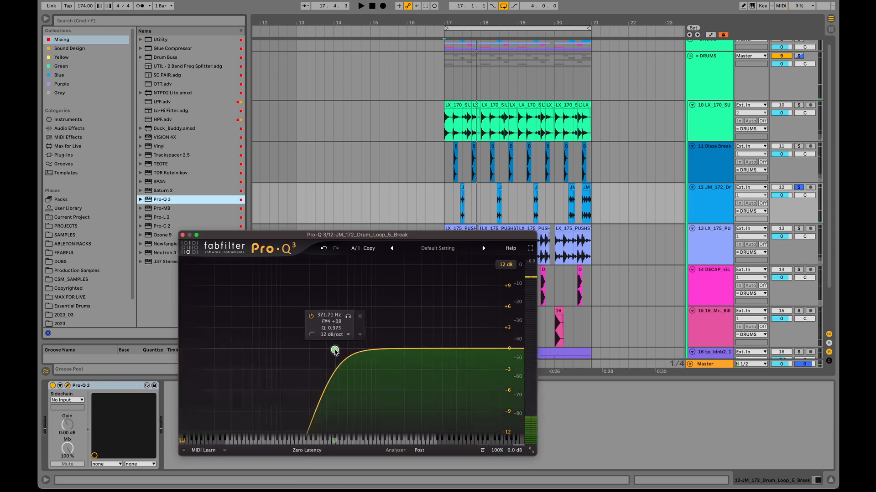
pyautogui.moveTo(335, 350); pyautogui.dragTo(359, 351)
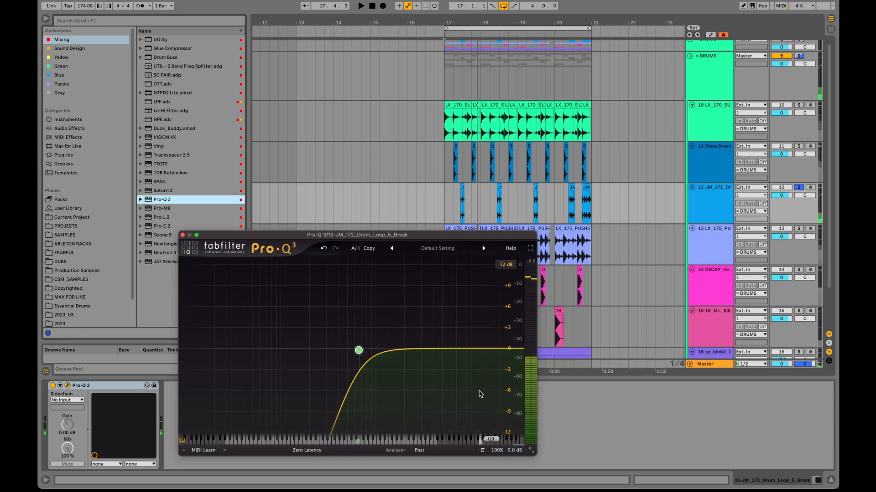
pyautogui.click(798, 187)
pyautogui.press('space')
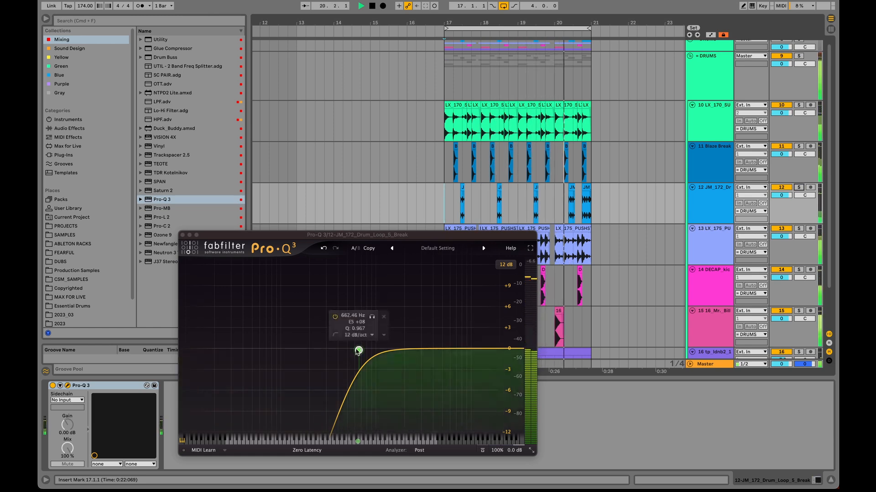
pyautogui.press('space')
pyautogui.click(183, 236)
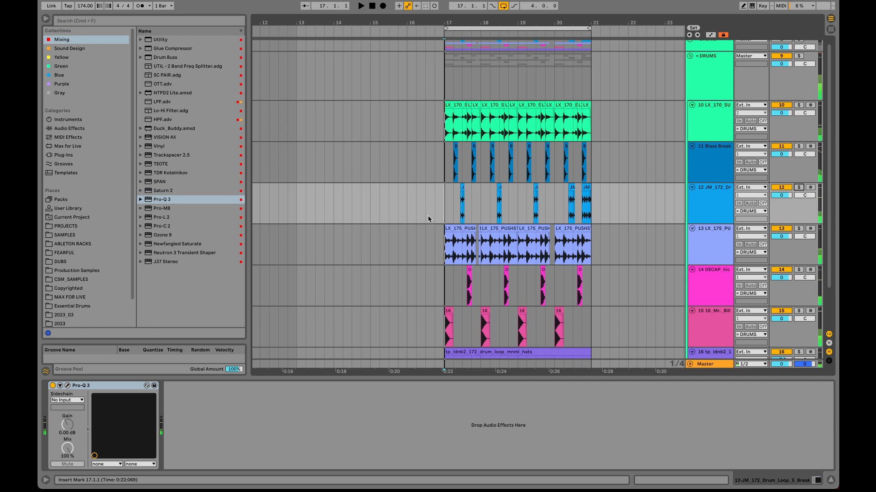
# - Solo the LX_175_PUSHSTEP track, play it from 17.1.1, and add and open a Pro-Q 3 on it
pyautogui.click(441, 237)
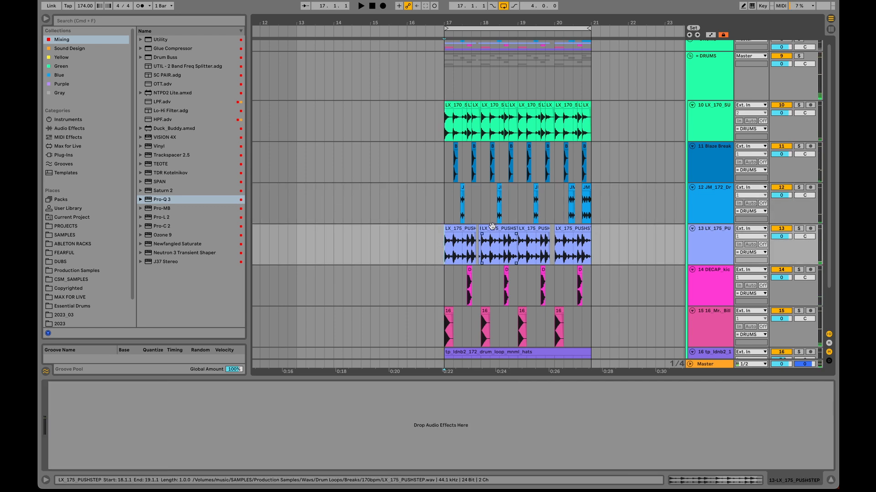
pyautogui.click(798, 229)
pyautogui.press('space')
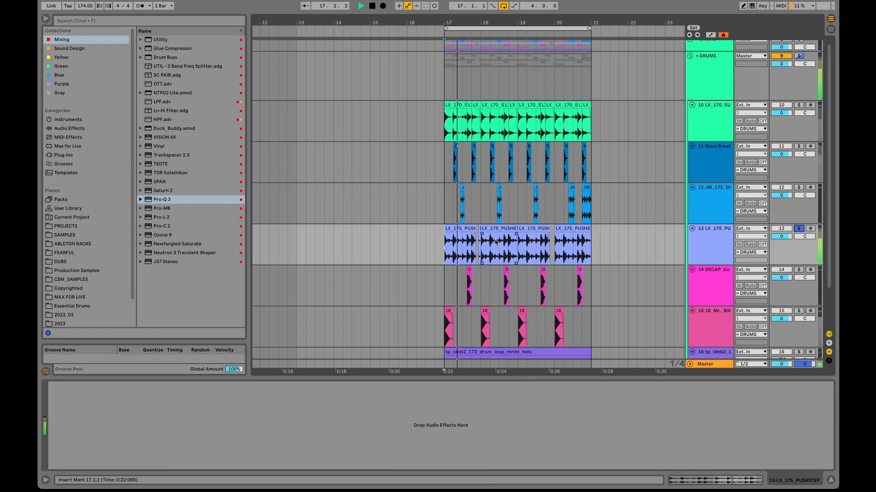
pyautogui.doubleClick(176, 202)
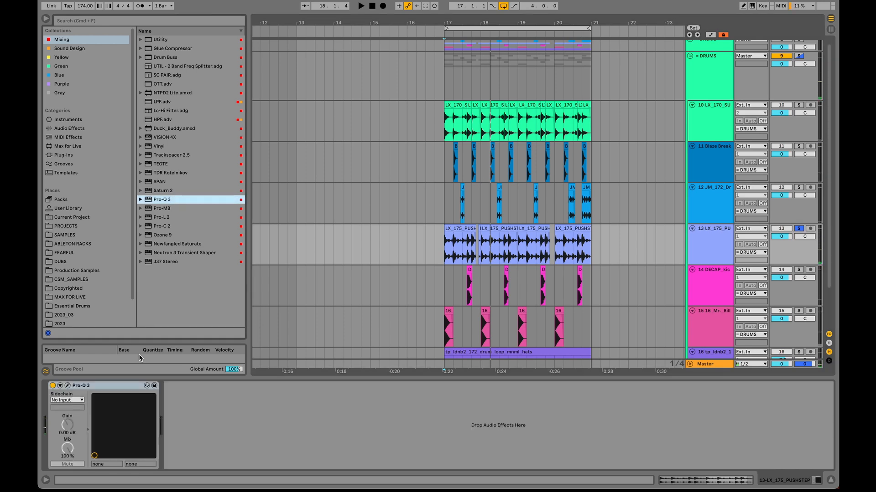
pyautogui.click(68, 386)
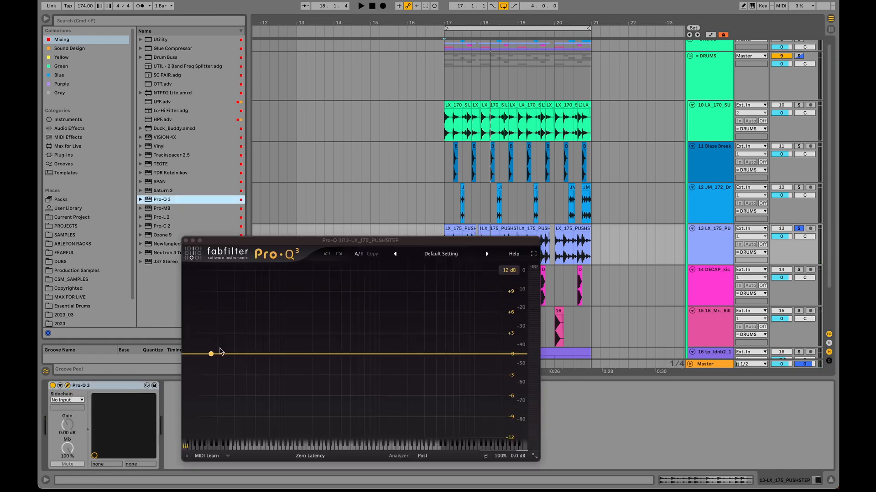
# - Add a 6 dB/oct low cut to the PUSHSTEP EQ and tune it to about 419 Hz during playback
pyautogui.moveTo(194, 355); pyautogui.dragTo(350, 354)
pyautogui.press('space')
pyautogui.scroll(-1, 350, 354)
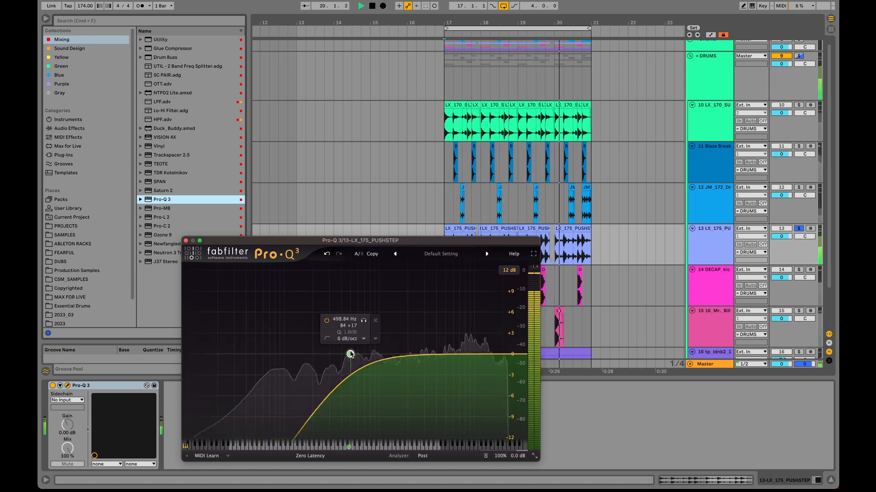
pyautogui.moveTo(350, 354); pyautogui.dragTo(343, 354)
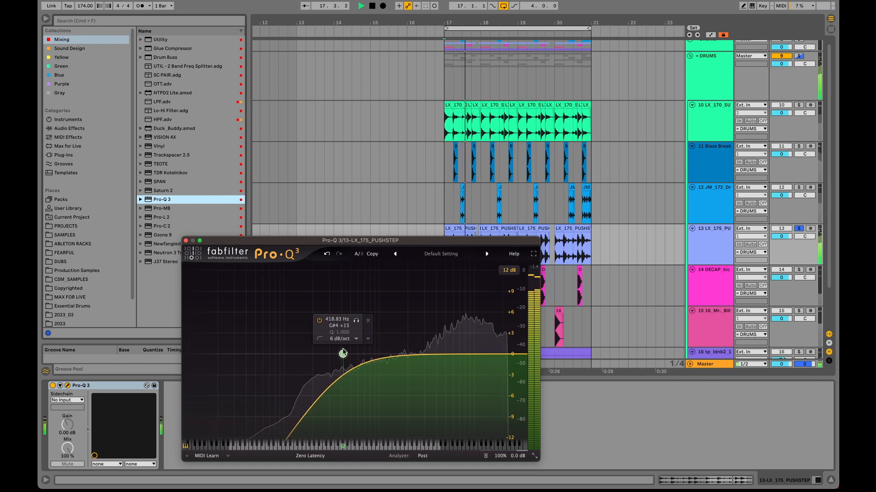
pyautogui.press('space')
# - Unsolo the PUSHSTEP track and raise its 6 dB/oct low cut to about 598 Hz while all drums play
pyautogui.click(799, 228)
pyautogui.press('space')
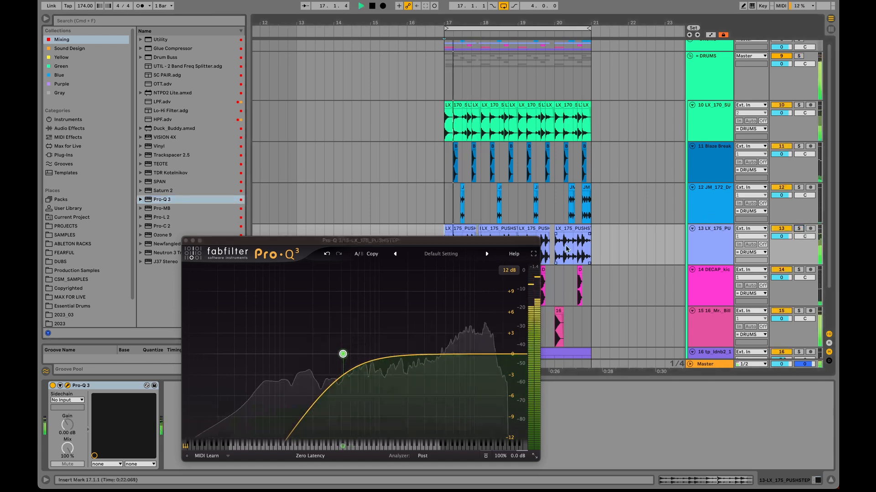
pyautogui.scroll(1, 343, 354)
pyautogui.moveTo(343, 354)
pyautogui.mouseDown()
pyautogui.moveTo(389, 354)
pyautogui.moveTo(357, 354)
pyautogui.mouseUp()
pyautogui.scroll(-1, 357, 354)
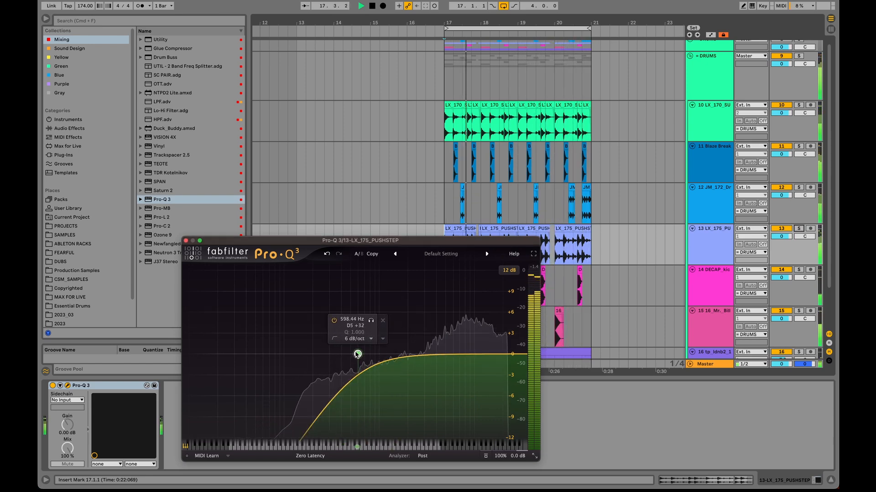
# - Try the PUSHSTEP low cut at 12 dB/oct and about 649 Hz with a Q of about 1.05
pyautogui.scroll(1, 357, 354)
pyautogui.moveTo(357, 354); pyautogui.dragTo(361, 351)
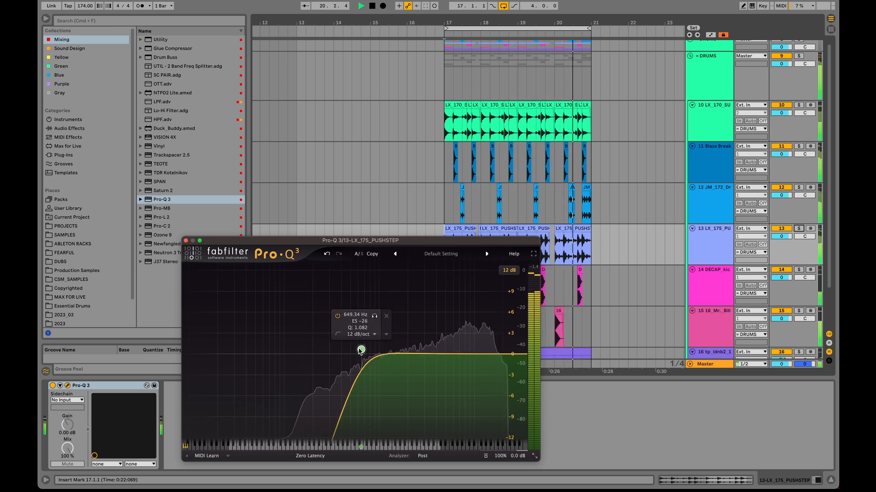
pyautogui.press('space')
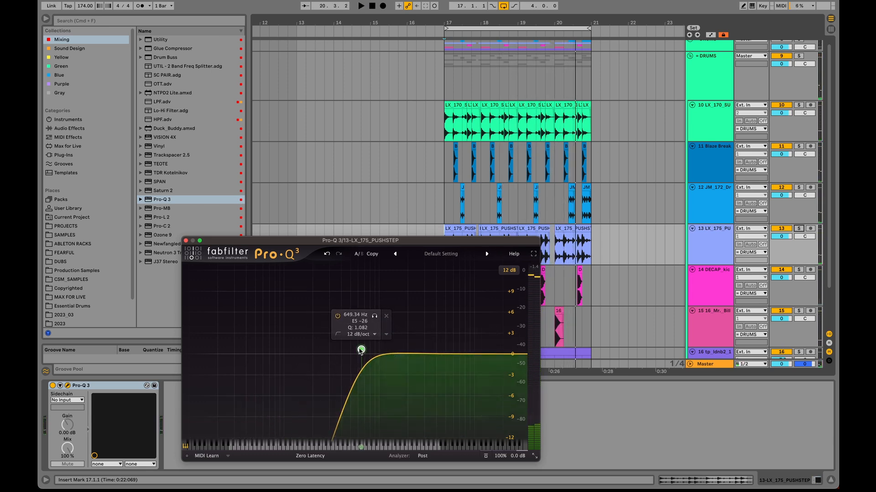
pyautogui.moveTo(362, 352); pyautogui.dragTo(362, 353)
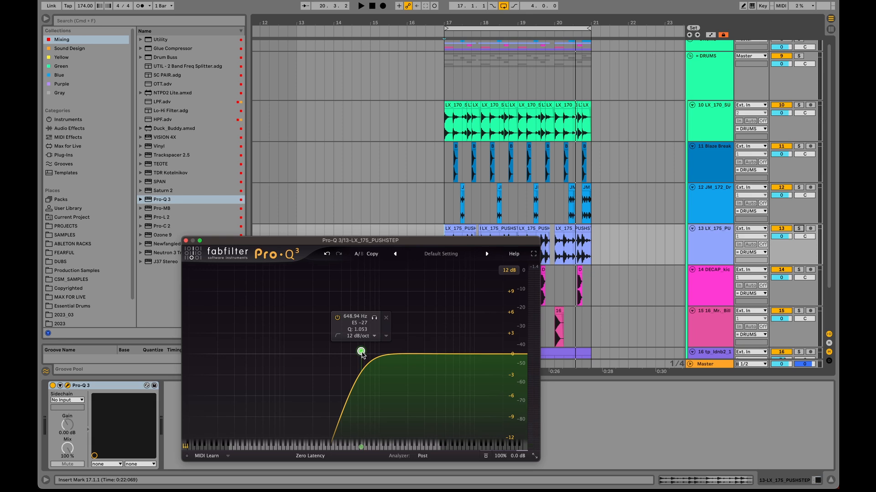
# - Sweep the PUSHSTEP low cut down to about 98 Hz and audition it with all drums for comparison
pyautogui.press('space')
pyautogui.moveTo(361, 351); pyautogui.dragTo(283, 353)
pyautogui.press('space')
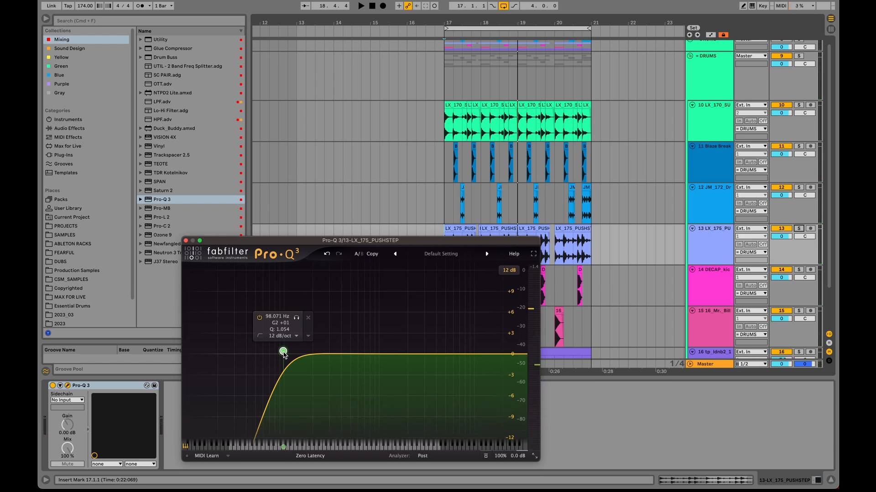
pyautogui.press('space')
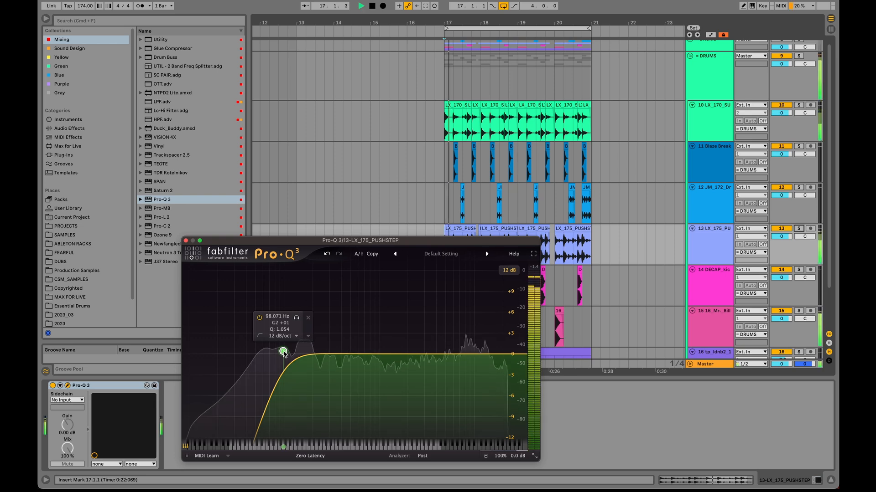
# - Set the PUSHSTEP low cut to about 676 Hz with a 6 dB/oct slope during playback, and close the EQ
pyautogui.moveTo(283, 354); pyautogui.dragTo(365, 358)
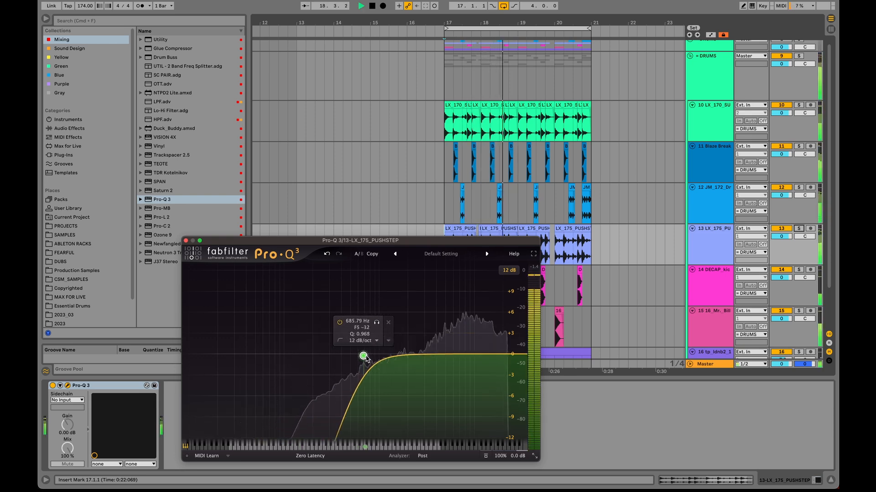
pyautogui.scroll(-1, 366, 358)
pyautogui.moveTo(365, 355); pyautogui.dragTo(364, 353)
pyautogui.press('space')
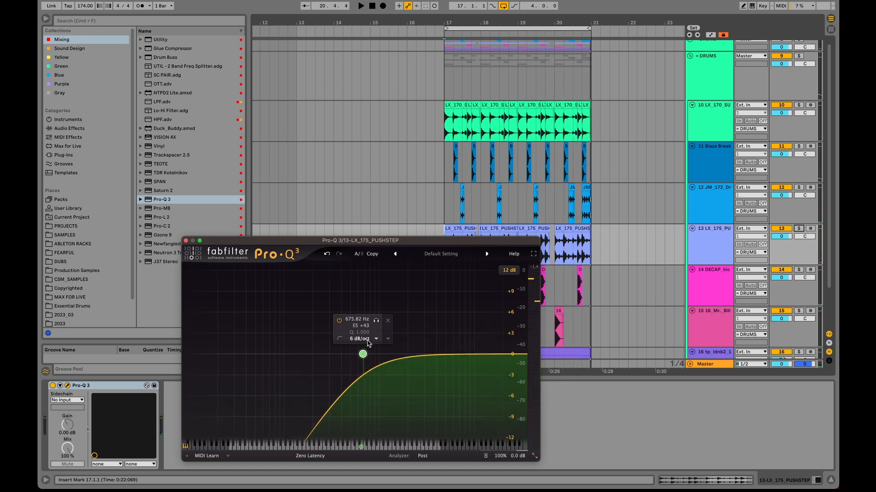
pyautogui.moveTo(369, 342)
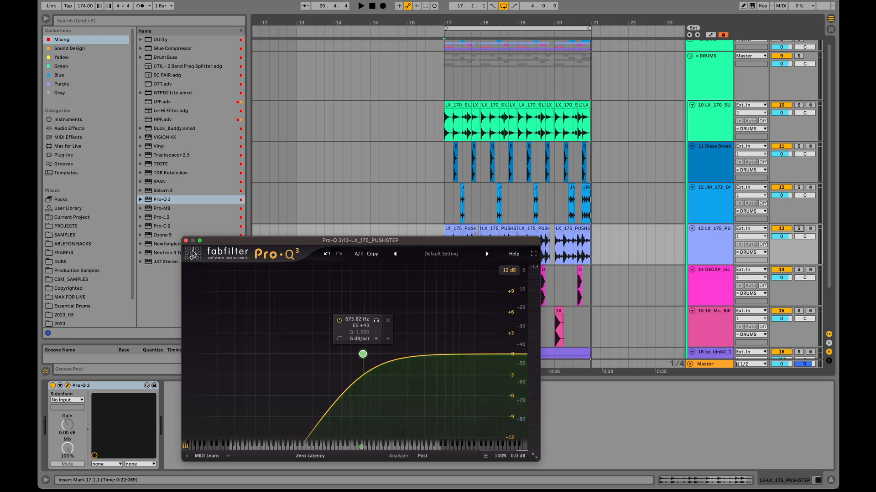
pyautogui.click(185, 241)
# - Solo the DECAP kick track and audition it from 16.4.1
pyautogui.scroll(-3, 608, 277)
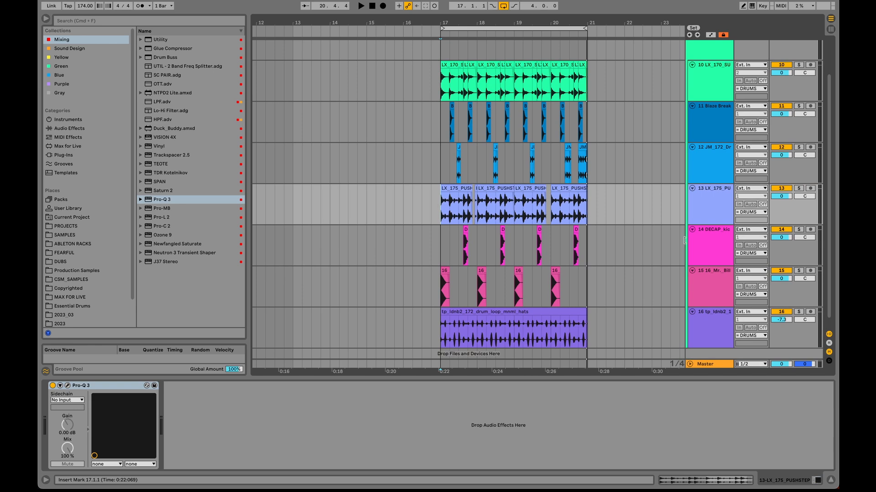
pyautogui.click(798, 229)
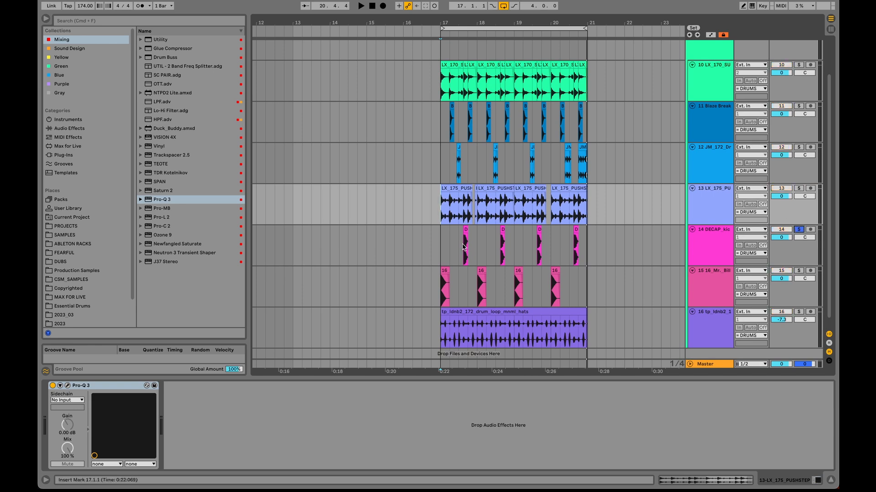
pyautogui.click(458, 247)
pyautogui.press('space')
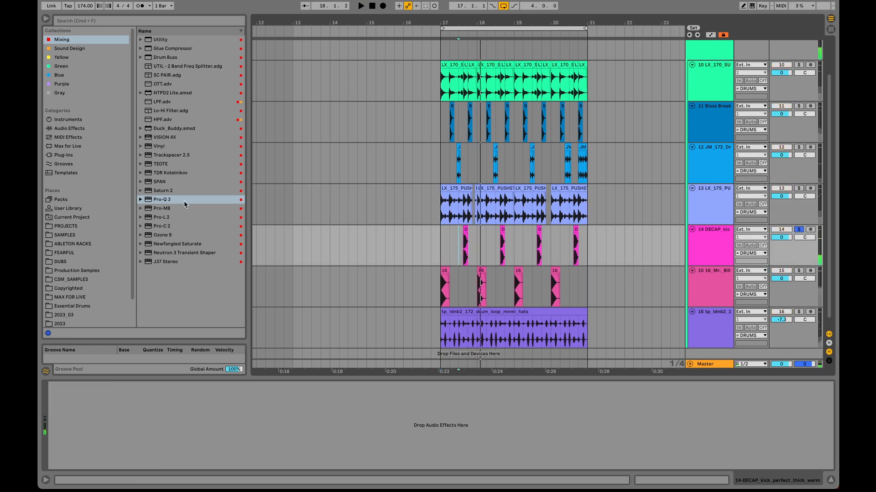
pyautogui.scroll(-1, 390, 213)
pyautogui.click(424, 230)
pyautogui.press('space')
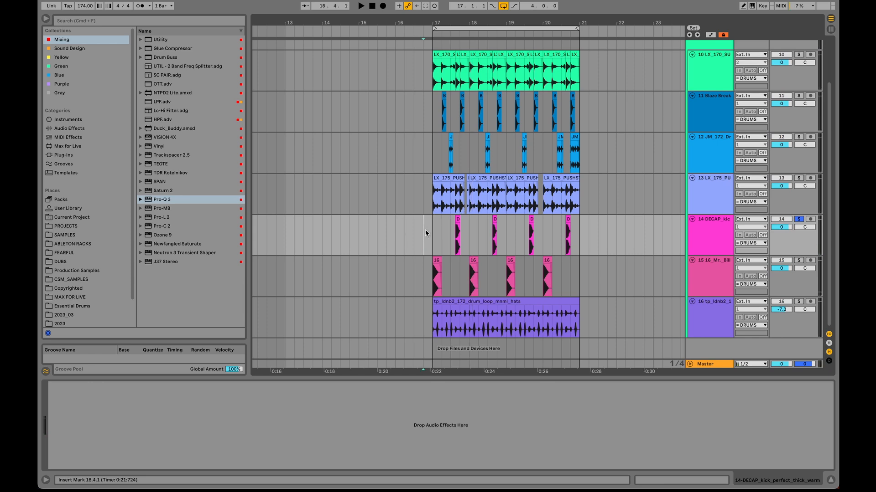
pyautogui.press('space')
pyautogui.click(799, 220)
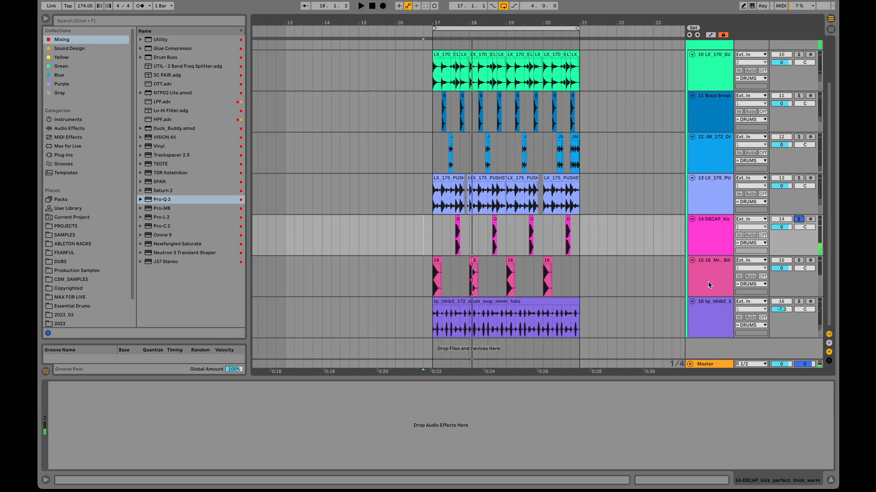
# - Group the DECAP kick and Mr. Bill kick tracks together inside the DRUMS group
pyautogui.click(728, 271)
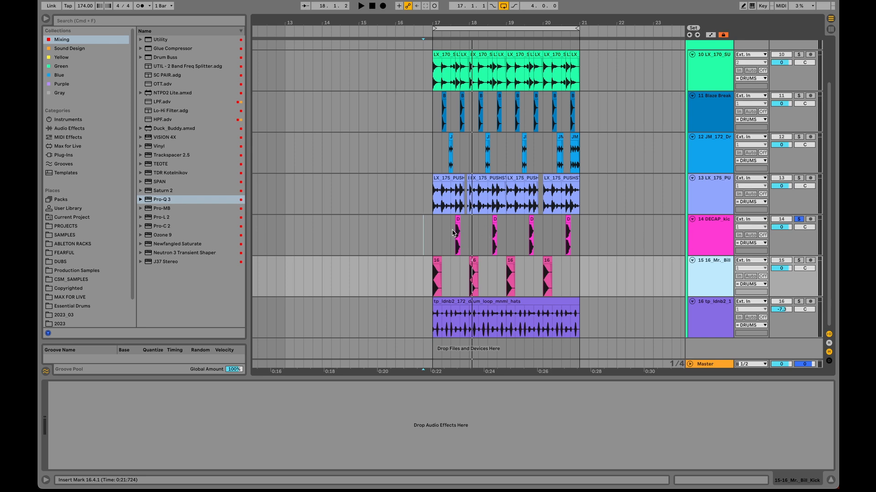
pyautogui.moveTo(434, 232); pyautogui.dragTo(530, 237)
pyautogui.click(719, 277)
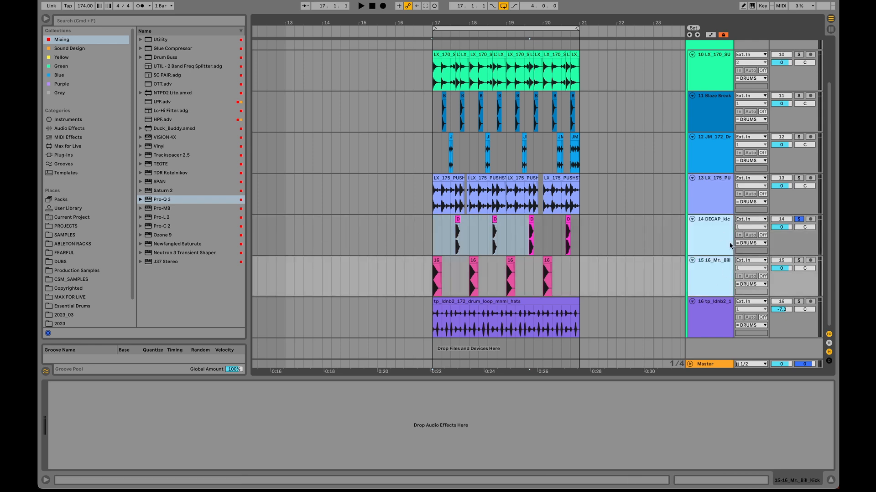
pyautogui.press('super+g')
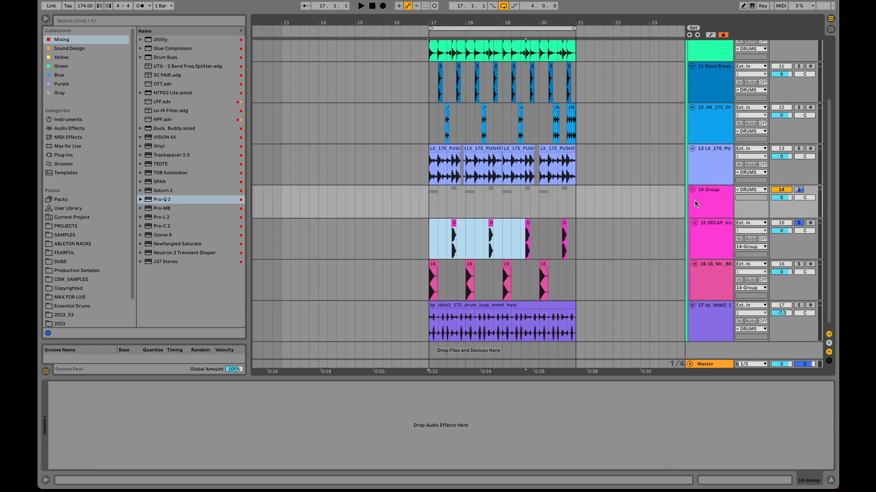
# - Add a Pro-Q 3 to the new kick group and open its EQ window
pyautogui.click(702, 201)
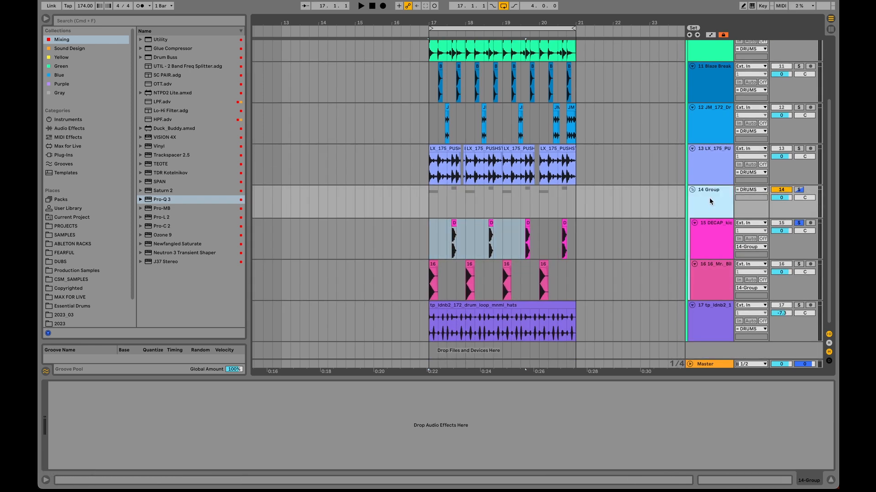
pyautogui.doubleClick(169, 202)
pyautogui.click(68, 385)
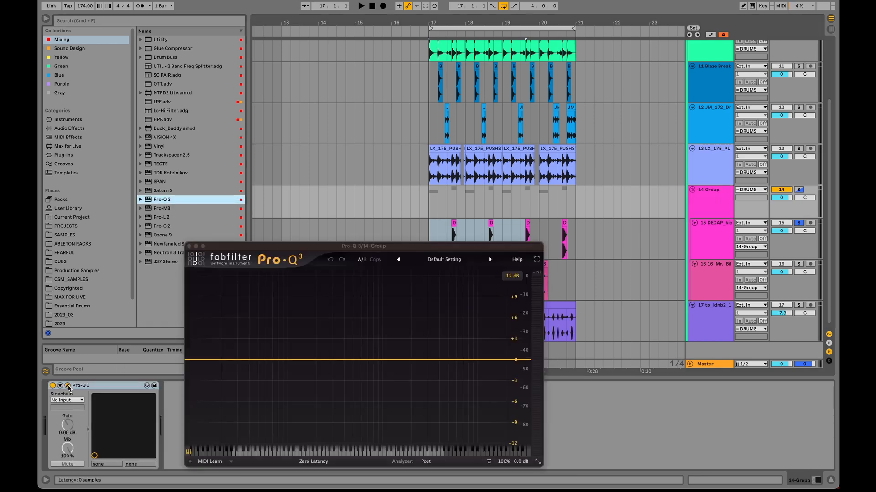
# - Add a low cut at about 41 Hz with a 12 dB/oct slope to the kick group's EQ during playback
pyautogui.press('space')
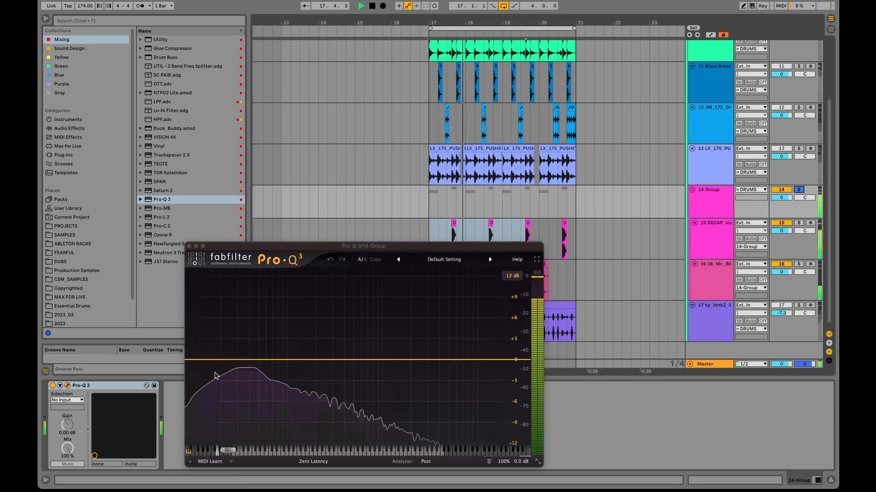
pyautogui.moveTo(209, 358); pyautogui.dragTo(254, 343)
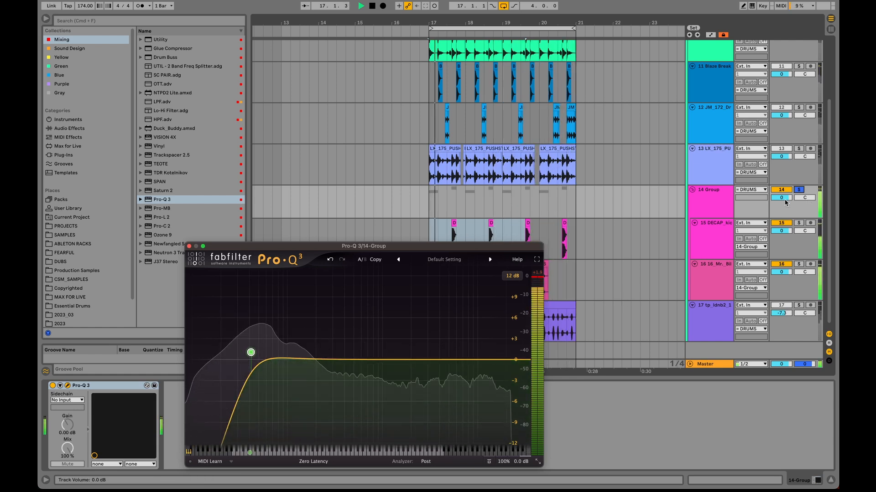
pyautogui.press('space')
# - Audition the kick group from 17.1.1 and lower the Mr. Bill kick track's volume to -2.1 dB
pyautogui.click(785, 288)
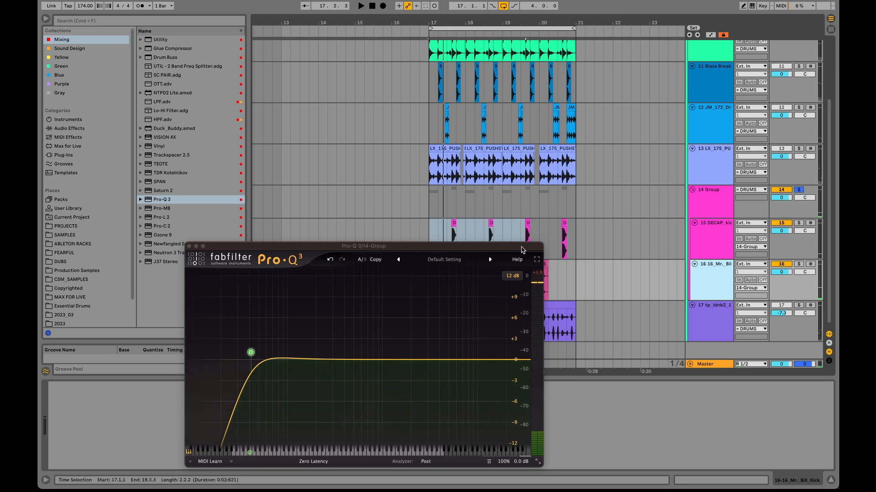
pyautogui.moveTo(522, 249); pyautogui.dragTo(523, 343)
pyautogui.click(431, 281)
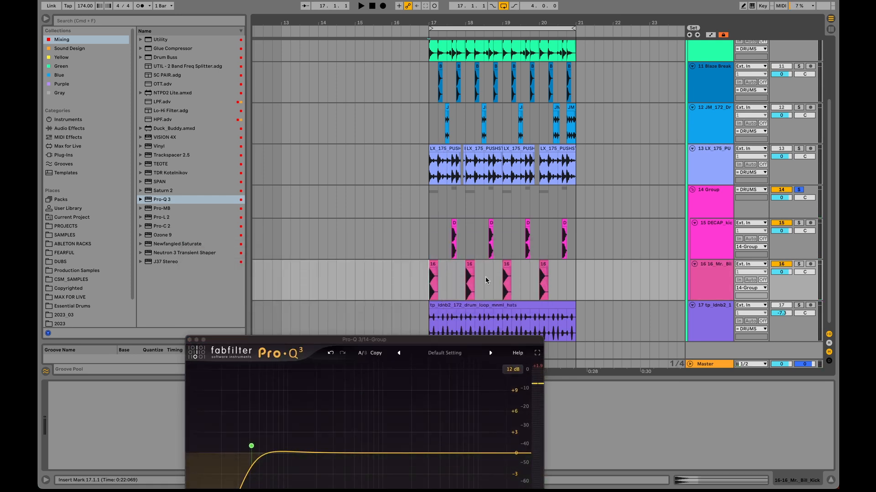
pyautogui.press('space')
pyautogui.press('space')
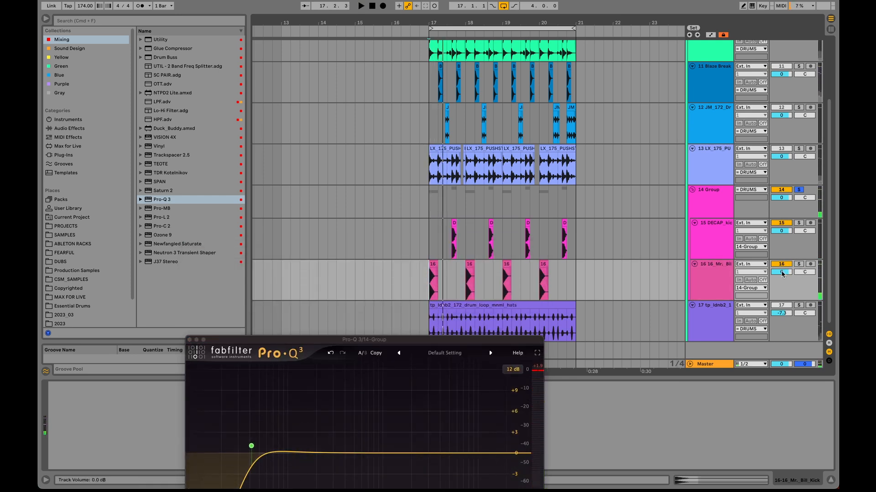
pyautogui.press('space')
pyautogui.moveTo(781, 274); pyautogui.dragTo(781, 265)
pyautogui.click(724, 242)
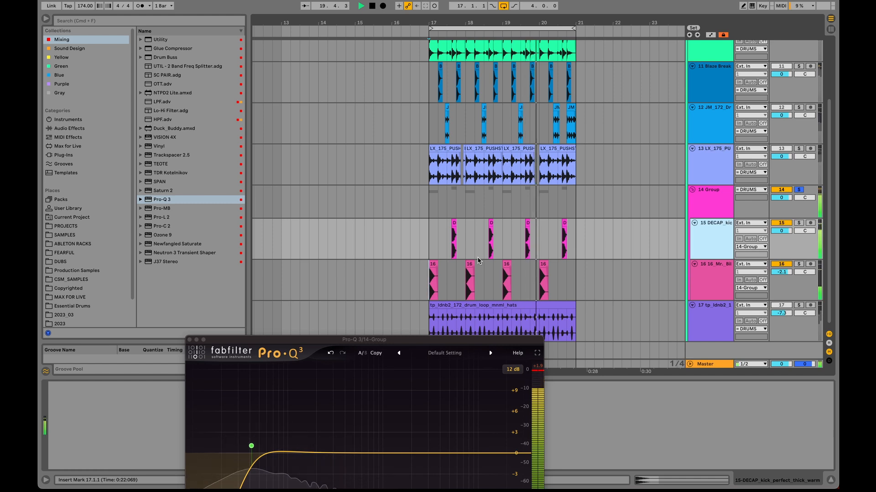
# - Raise the kick group's low cut to about 70 Hz while the loop plays
pyautogui.moveTo(365, 339); pyautogui.dragTo(373, 271)
pyautogui.moveTo(260, 376)
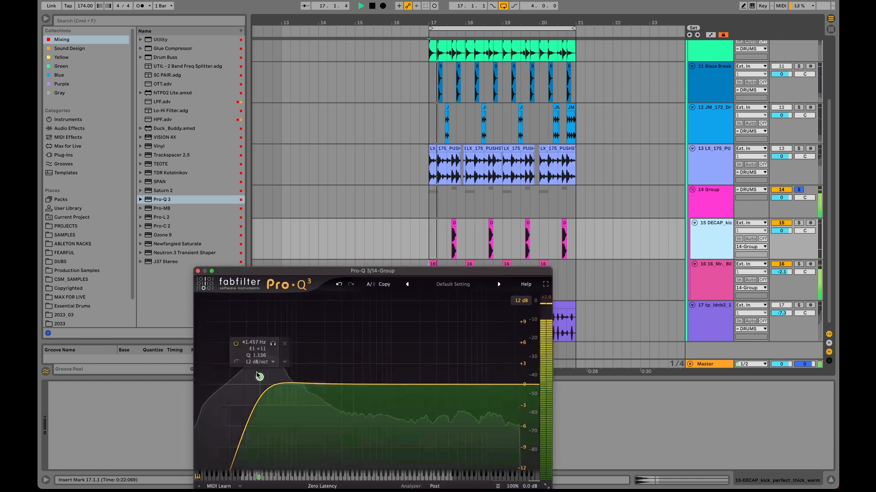
pyautogui.moveTo(260, 377); pyautogui.dragTo(280, 378)
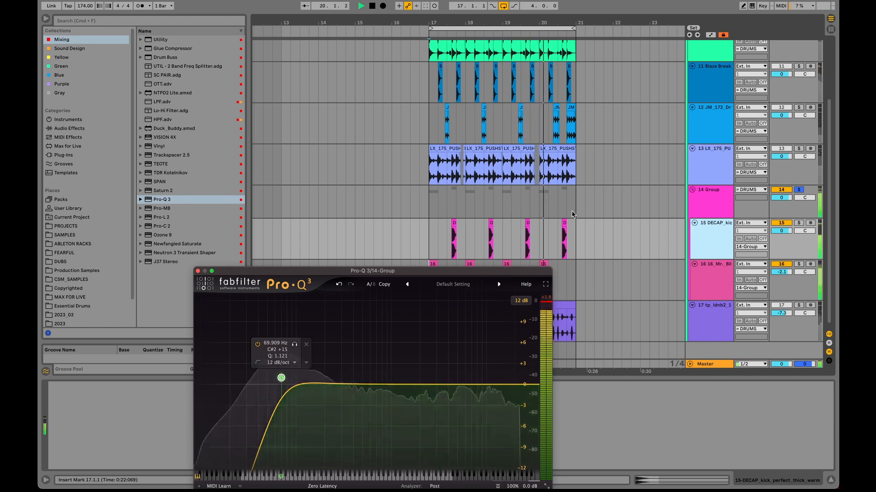
pyautogui.press('space')
# - Unsolo the kick group, audition it with the full drums, and close its EQ window
pyautogui.click(799, 190)
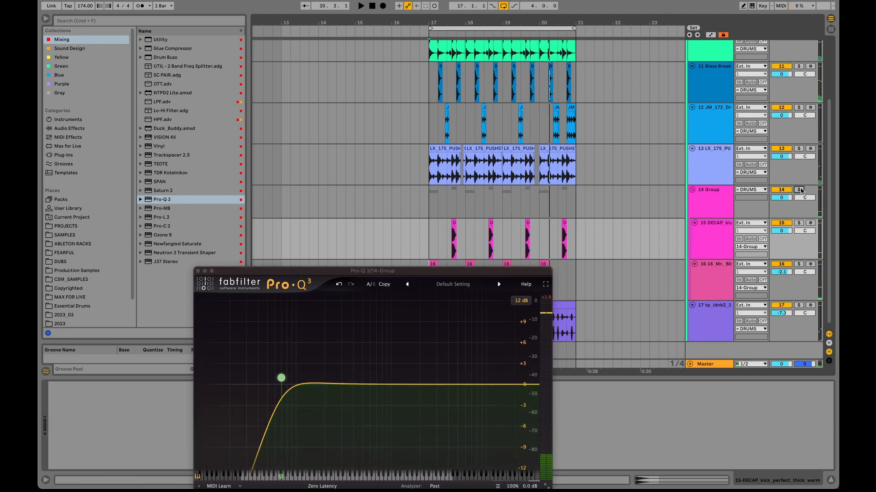
pyautogui.press('space')
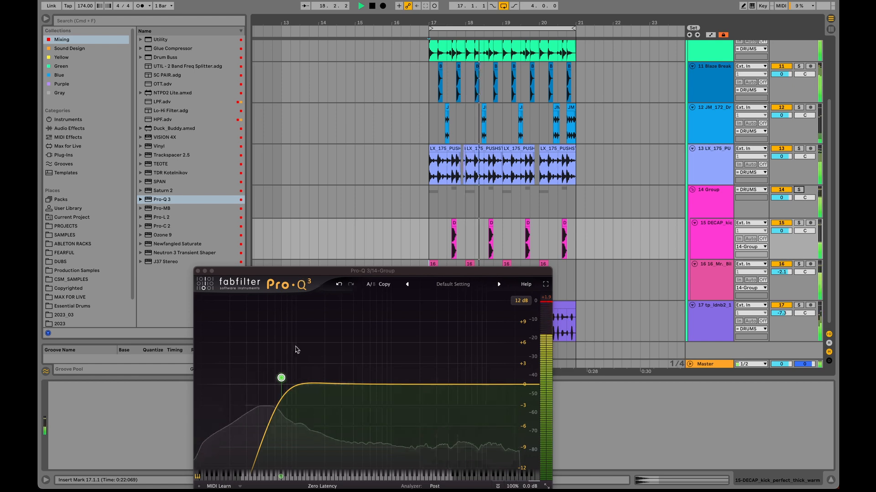
pyautogui.press('space')
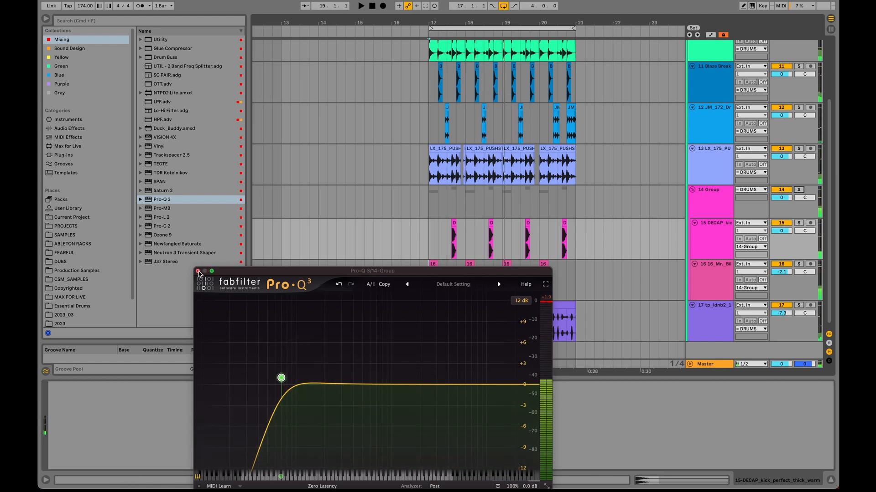
pyautogui.click(198, 272)
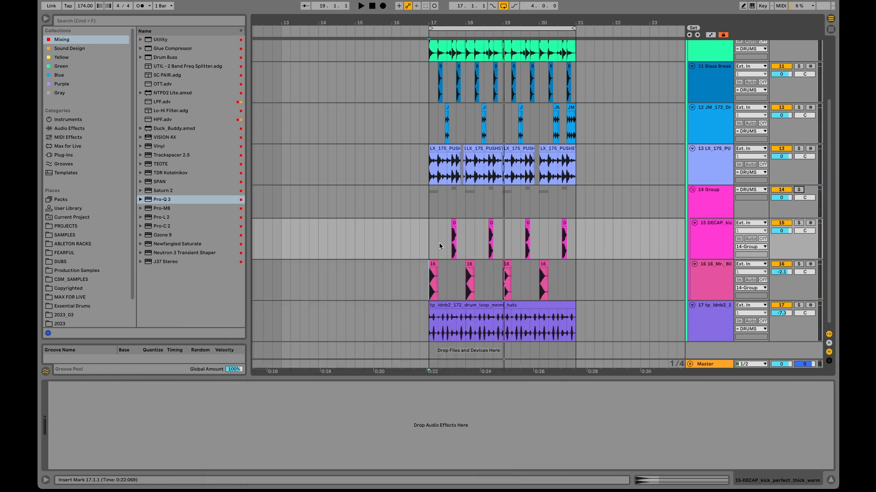
# - Fold the DECAP kick and Mr. Bill kick tracks inside the kick group
pyautogui.click(451, 243)
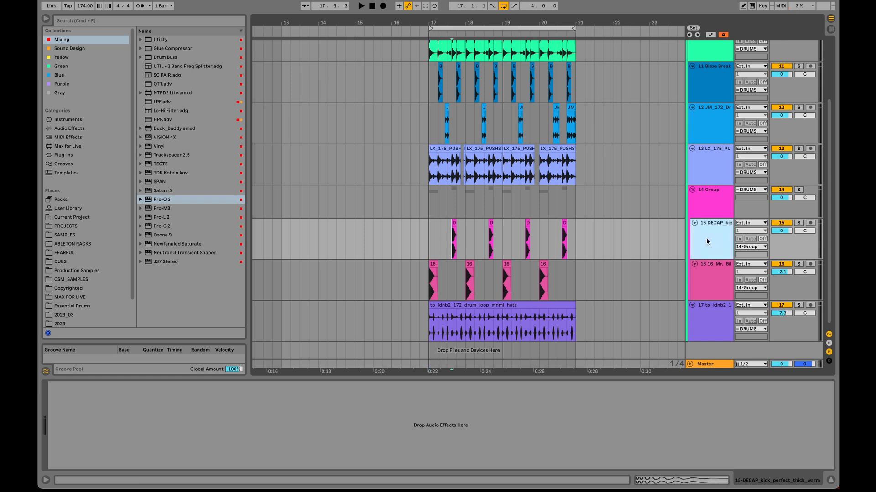
pyautogui.press('Left')
pyautogui.press('Down')
pyautogui.press('Left')
# - Solo the mnml hats loop track, add a Pro-Q 3 to it, and open its EQ window
pyautogui.click(715, 267)
pyautogui.click(798, 241)
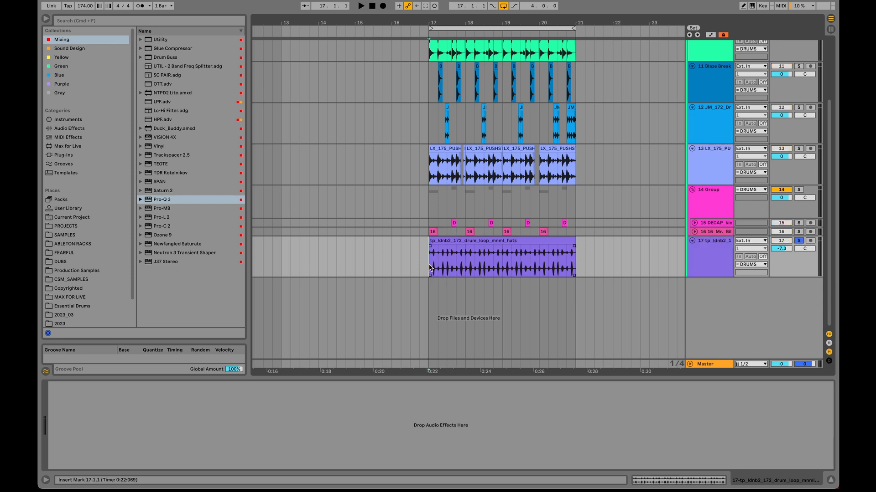
pyautogui.press('space')
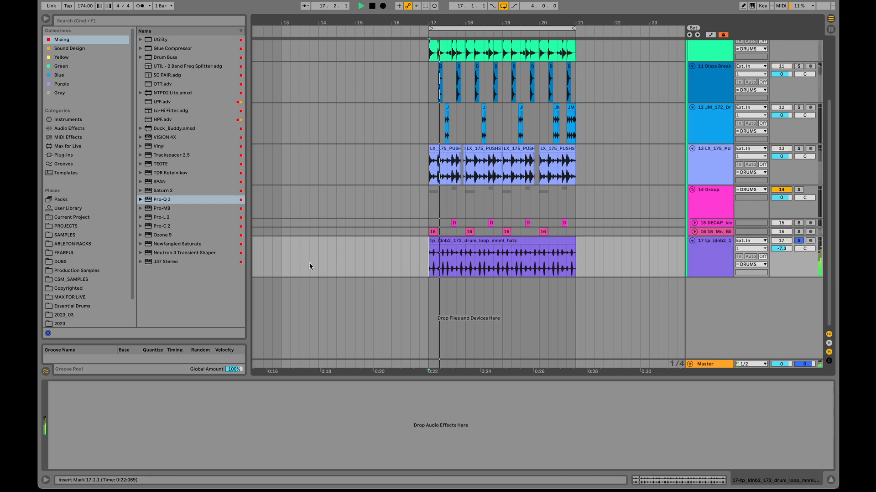
pyautogui.doubleClick(172, 199)
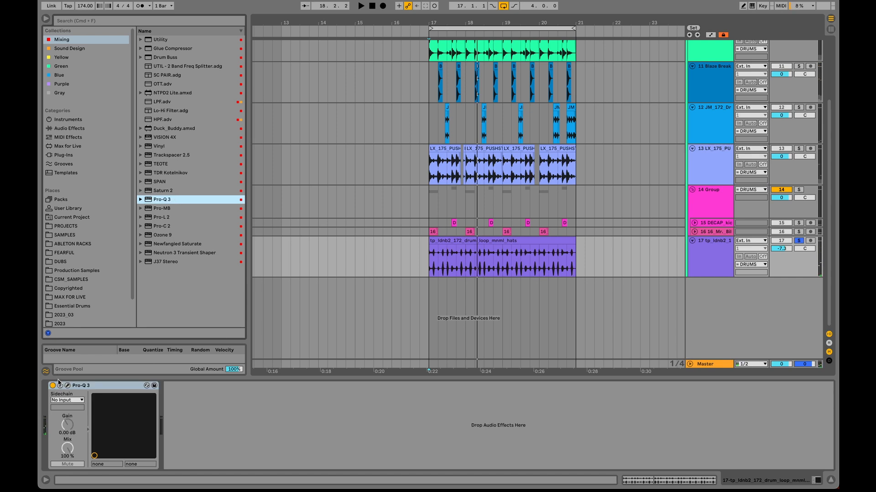
pyautogui.click(67, 386)
pyautogui.moveTo(296, 268); pyautogui.dragTo(210, 117)
# - Audition the soloed hats loop and add a low cut at about 926 Hz with a 12 dB/oct slope
pyautogui.press('space')
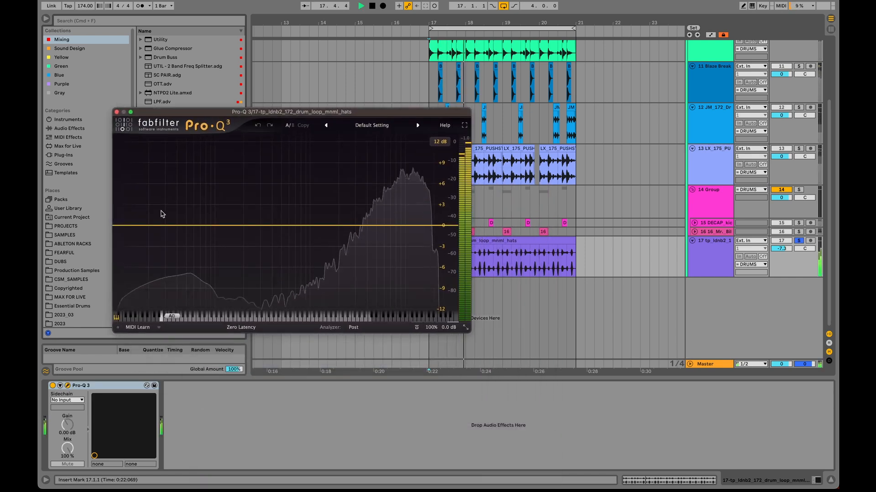
pyautogui.press('space')
pyautogui.moveTo(121, 225); pyautogui.dragTo(306, 235)
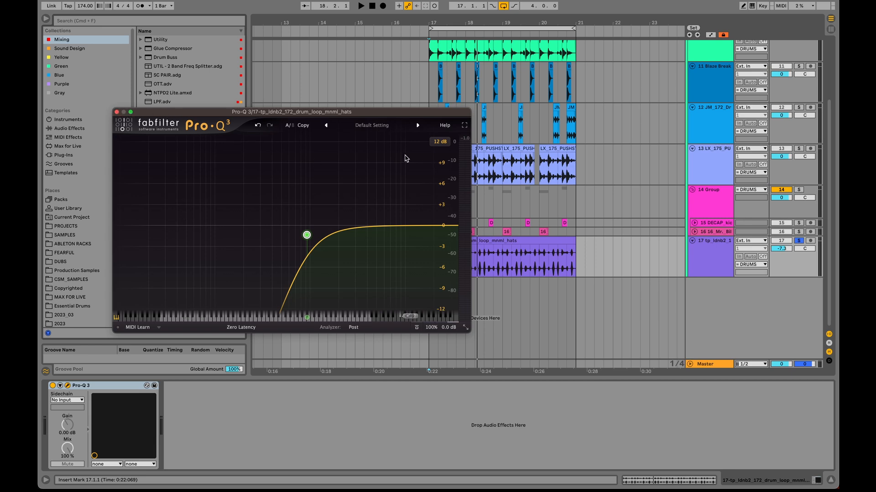
# - Nudge the hats loop's low cut slightly higher in frequency during playback, and close the EQ
pyautogui.press('space')
pyautogui.moveTo(306, 239)
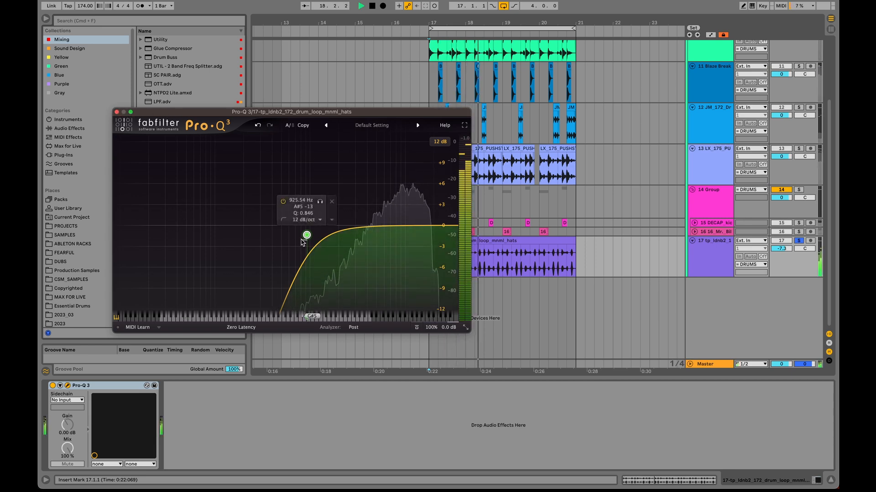
pyautogui.moveTo(306, 236)
pyautogui.mouseDown()
pyautogui.moveTo(215, 235)
pyautogui.moveTo(333, 232)
pyautogui.moveTo(314, 230)
pyautogui.mouseUp()
pyautogui.press('space')
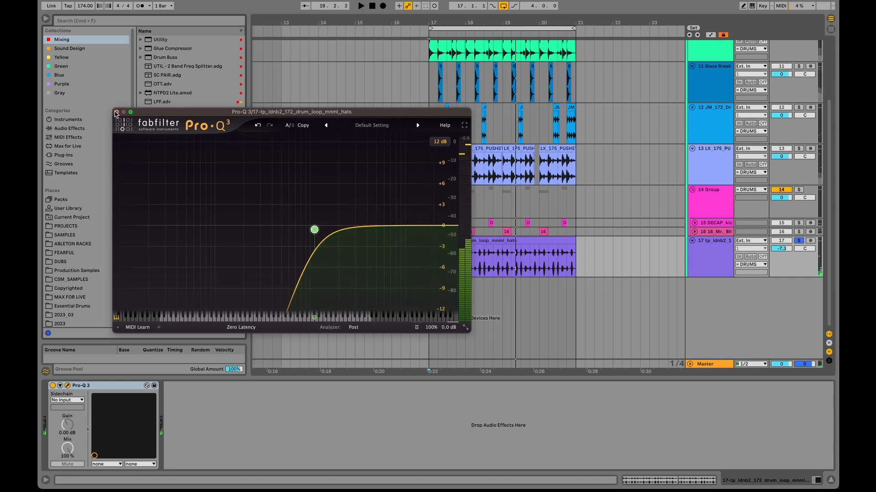
pyautogui.click(116, 113)
# - Fold all the layer tracks in the duplicated DRUMS group and select that group
pyautogui.hotkey('alt', 'u')
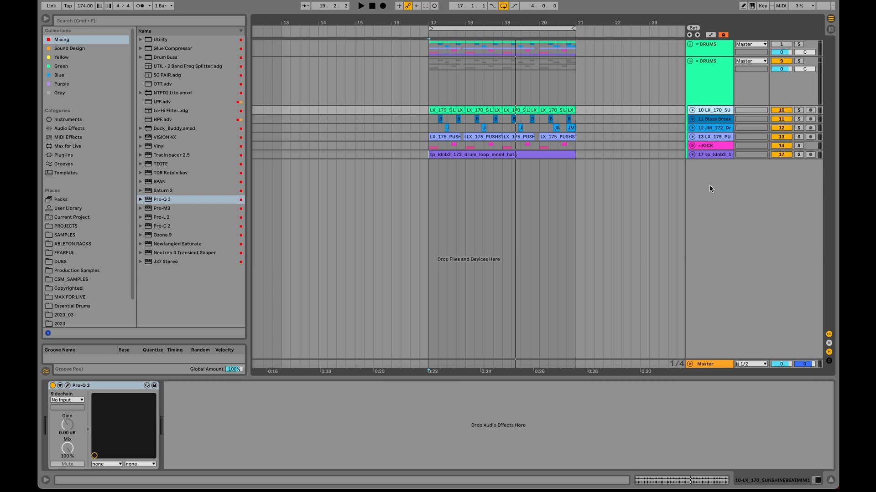
pyautogui.press('Up')
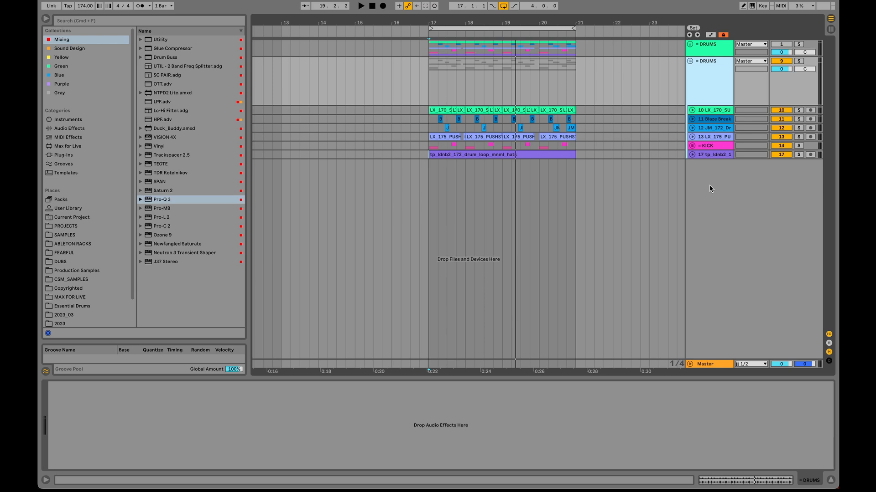
# - Compare the original DRUMS group with the processed duplicate by soloing each in turn during playback
pyautogui.click(798, 45)
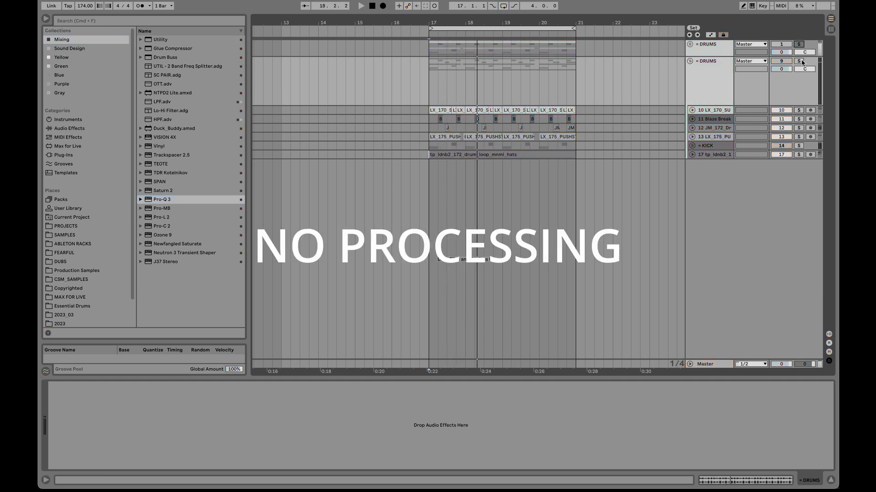
pyautogui.click(801, 62)
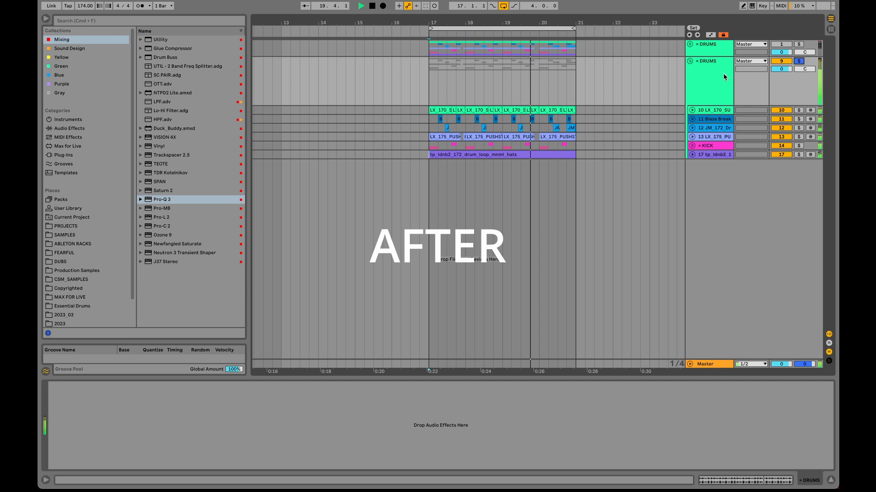
pyautogui.press('space')
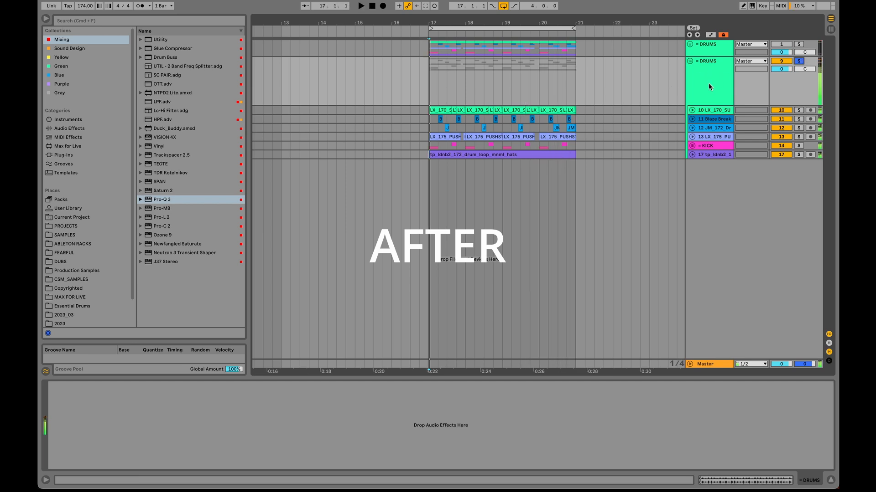